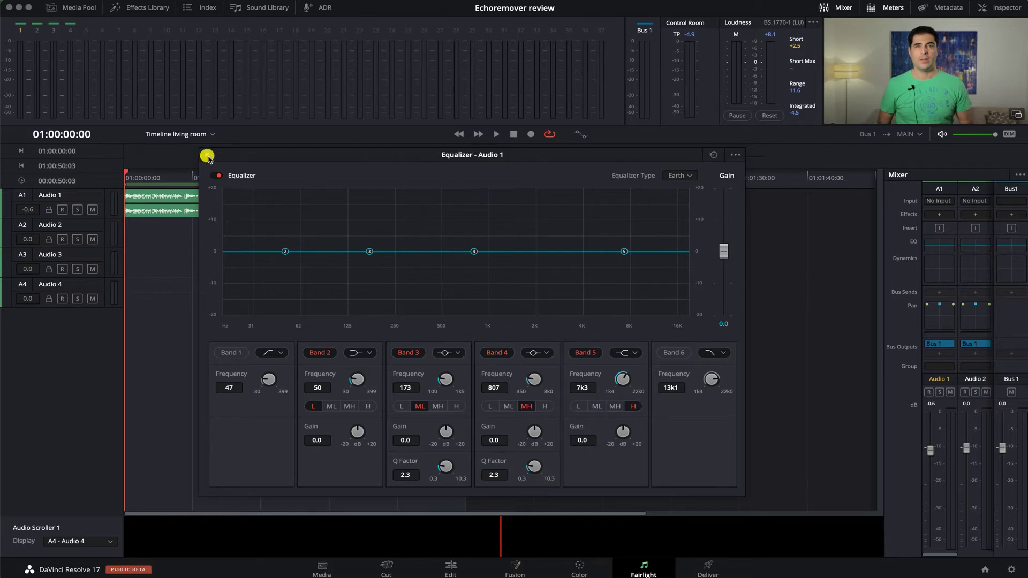
# - Insert a Dialogue Processor on Audio 1 and set its Excite voicing to Male (0.70)
pyautogui.click(208, 155)
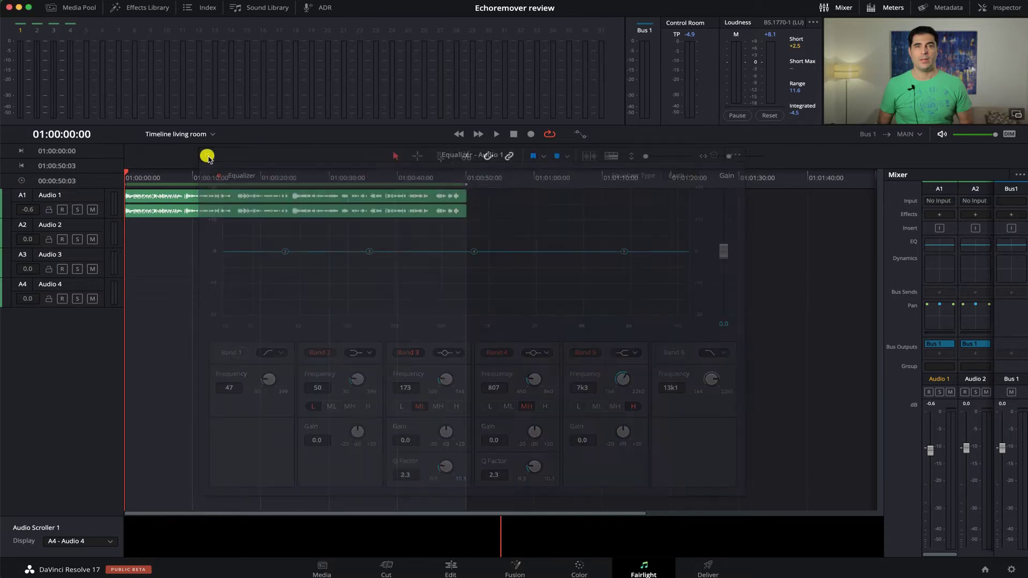
pyautogui.click(940, 215)
pyautogui.moveTo(976, 235)
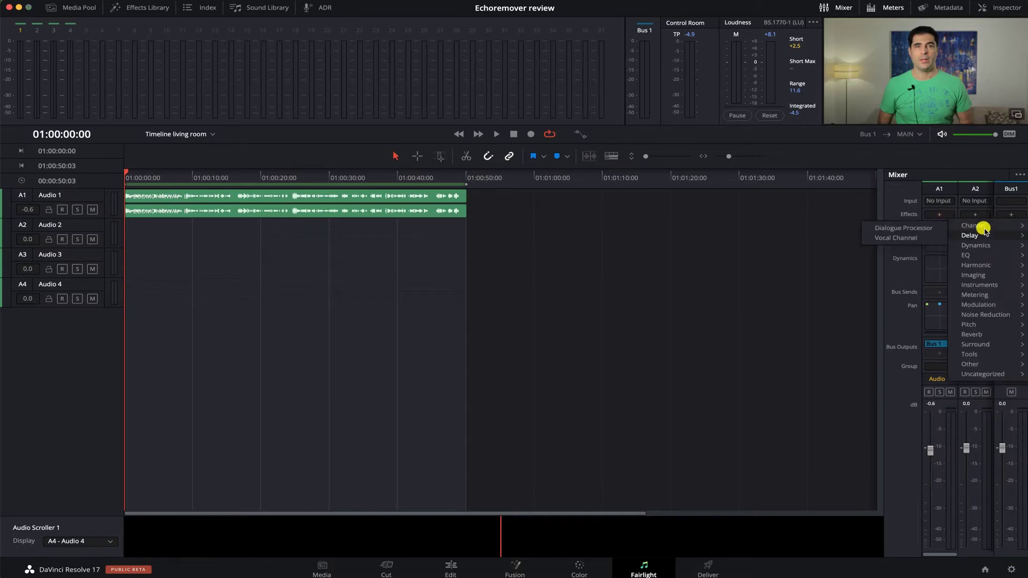
pyautogui.click(934, 228)
pyautogui.click(713, 388)
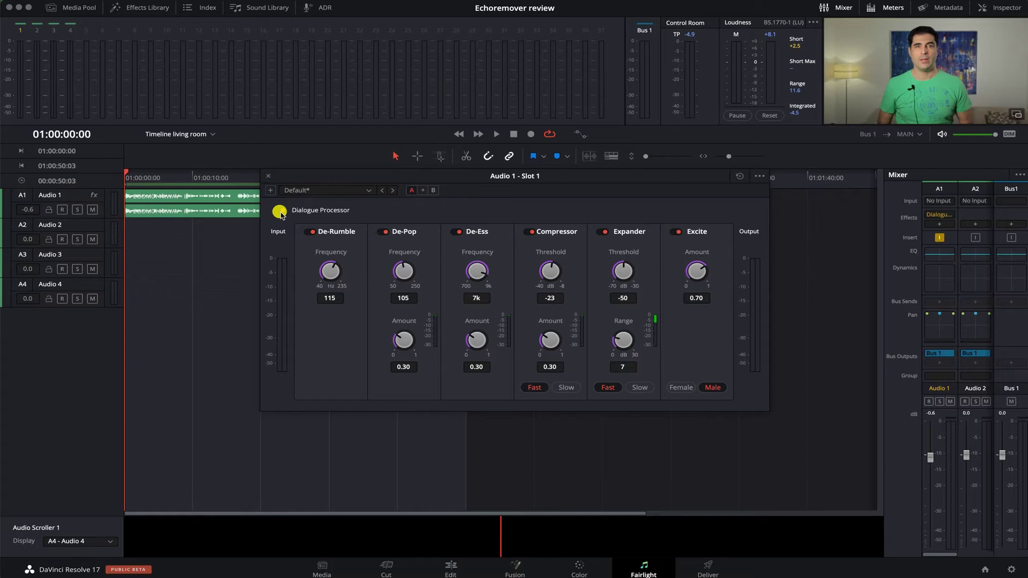
# - Turn on Audio 1's Dialogue Processor while the dialogue plays, then review and close its settings
pyautogui.press('space')
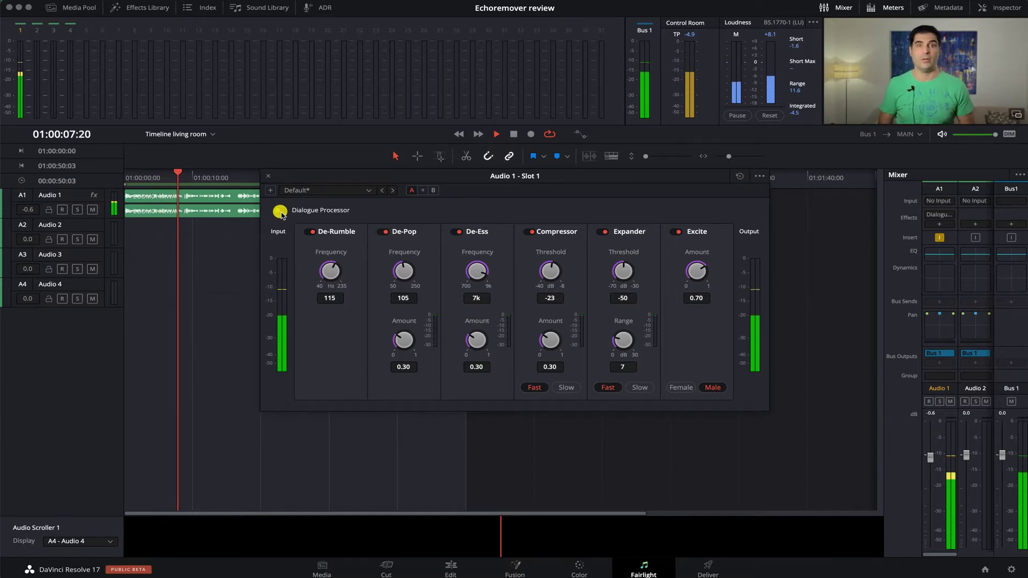
pyautogui.click(280, 211)
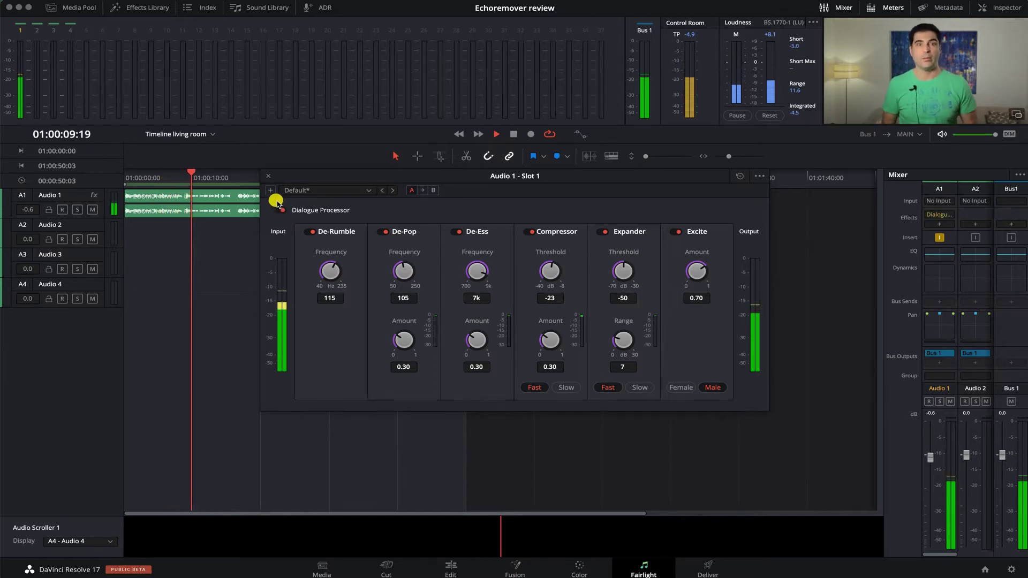
pyautogui.press('space')
pyautogui.click(269, 175)
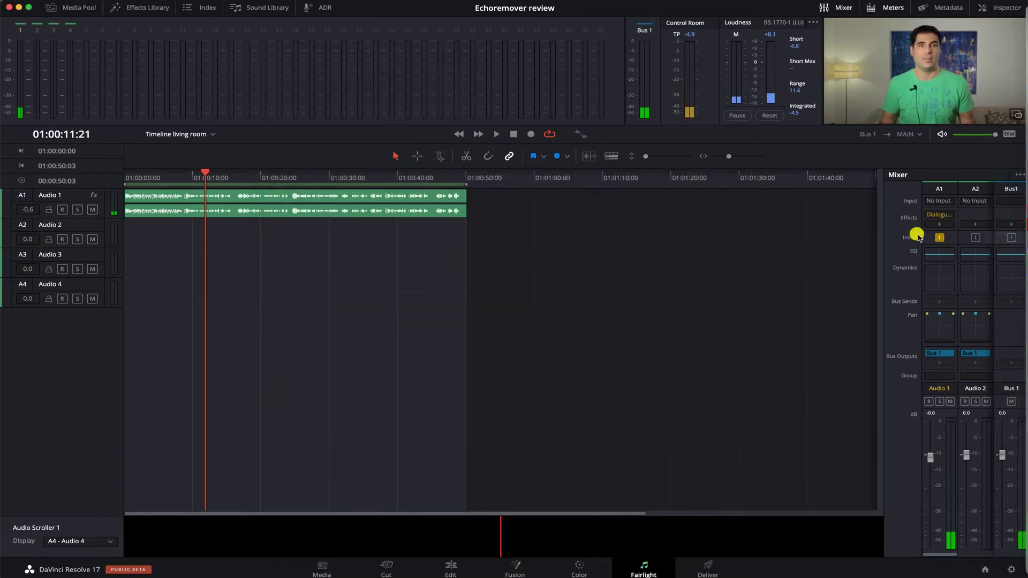
pyautogui.click(938, 215)
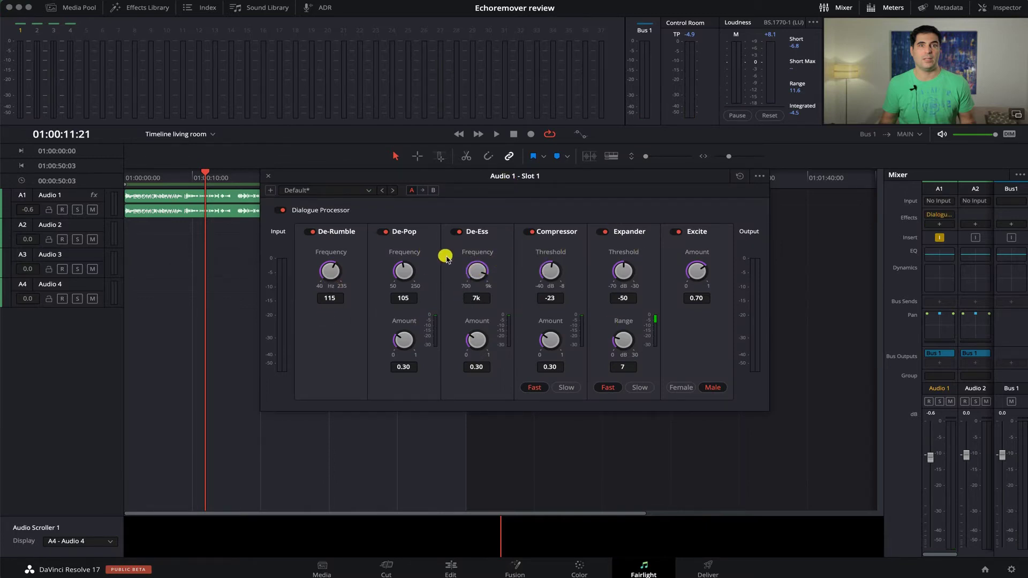
pyautogui.click(268, 176)
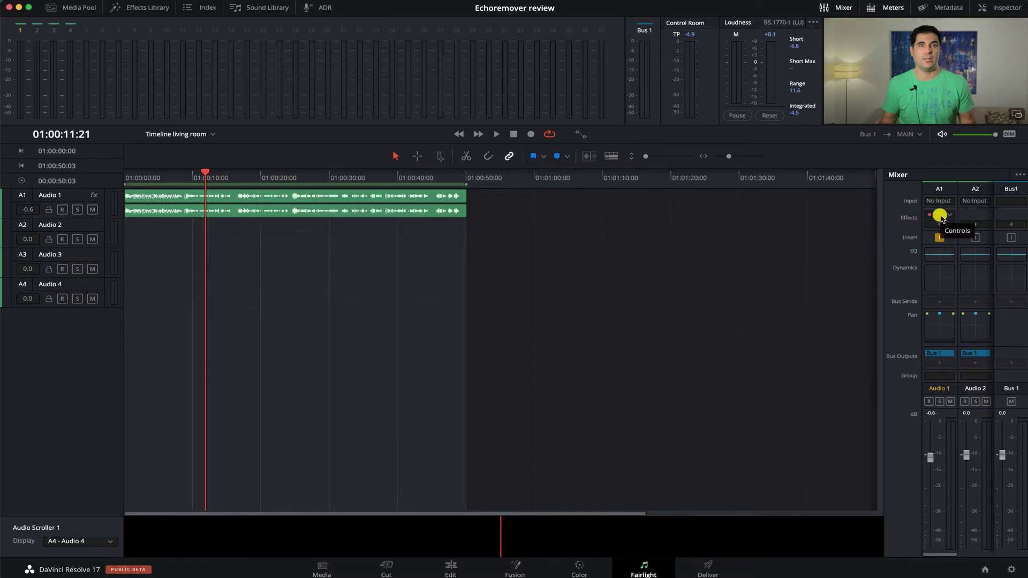
# - In Audio 1's EQ, enable the Band 6 high cut and an 80 Hz Band 1 low cut
pyautogui.doubleClick(940, 254)
pyautogui.moveTo(477, 155); pyautogui.dragTo(527, 155)
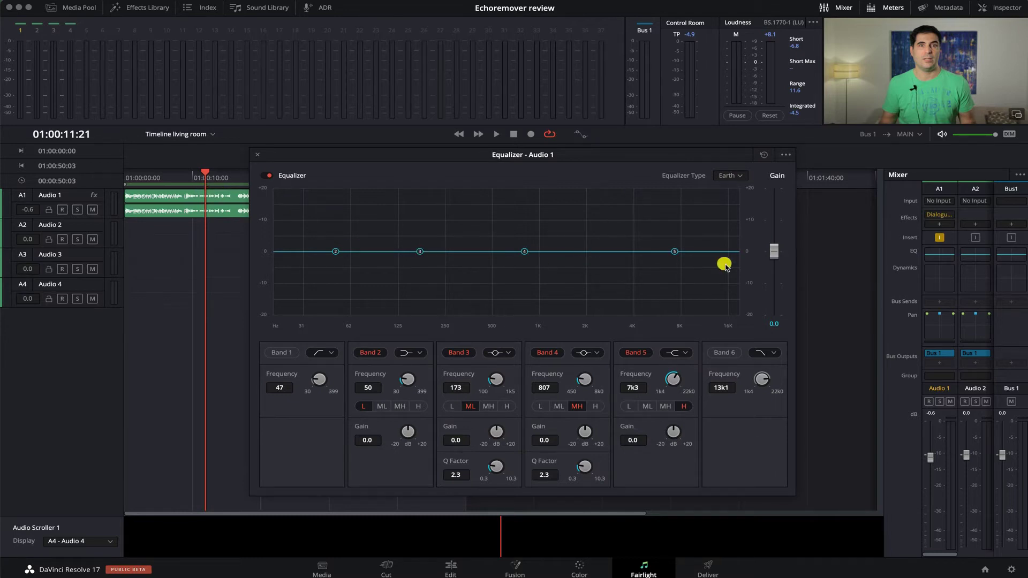
pyautogui.click(722, 352)
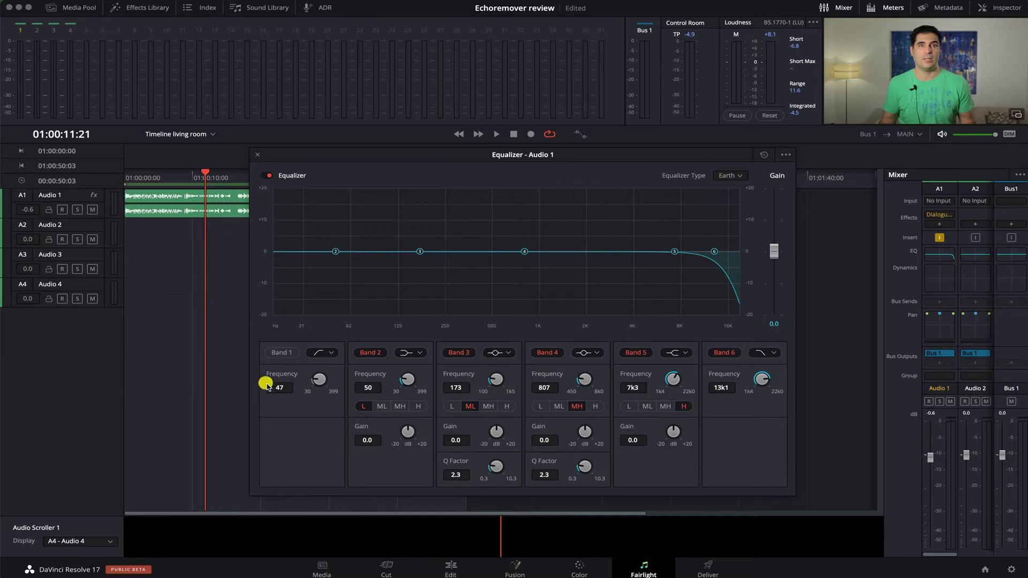
pyautogui.click(282, 352)
pyautogui.moveTo(281, 389); pyautogui.dragTo(262, 399)
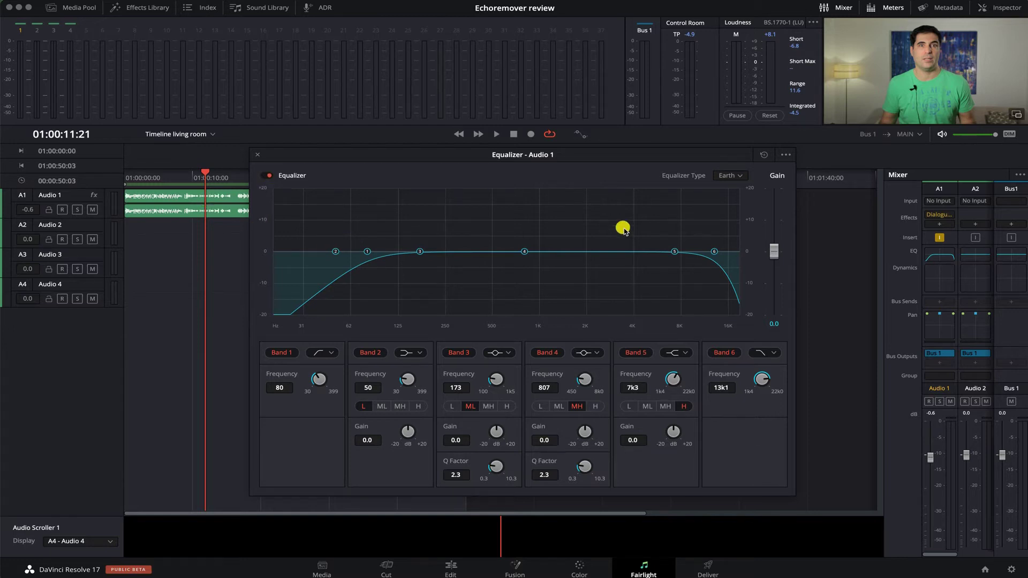
# - Play from the start and trial-boost Band 5 to listen for resonances
pyautogui.press('Home')
pyautogui.press('space')
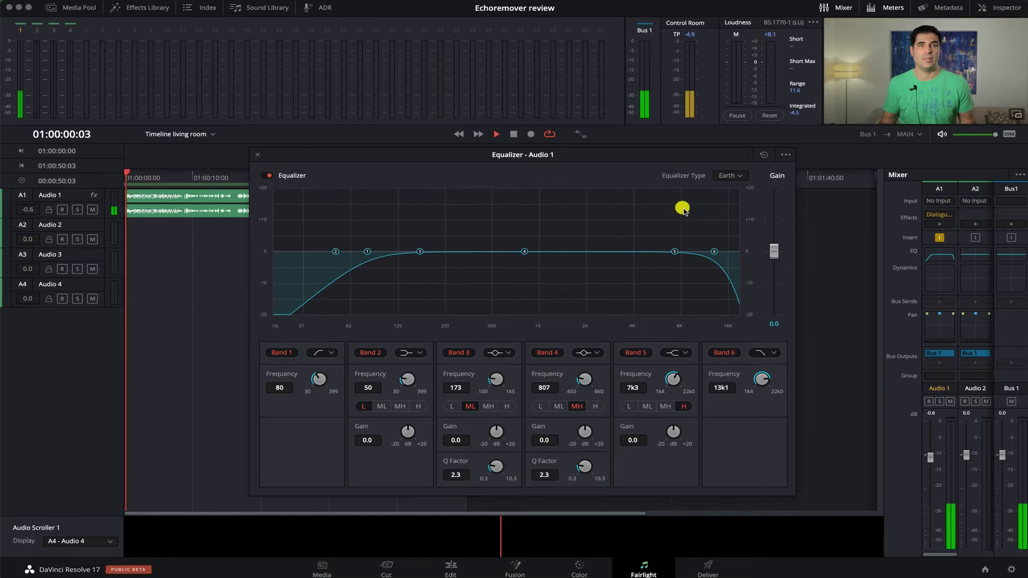
pyautogui.moveTo(676, 251)
pyautogui.mouseDown()
pyautogui.moveTo(675, 192)
pyautogui.moveTo(681, 222)
pyautogui.moveTo(711, 229)
pyautogui.moveTo(675, 251)
pyautogui.mouseUp()
# - Make EQ Bands 2–5 narrow bell filters with Q factors around 10
pyautogui.click(674, 357)
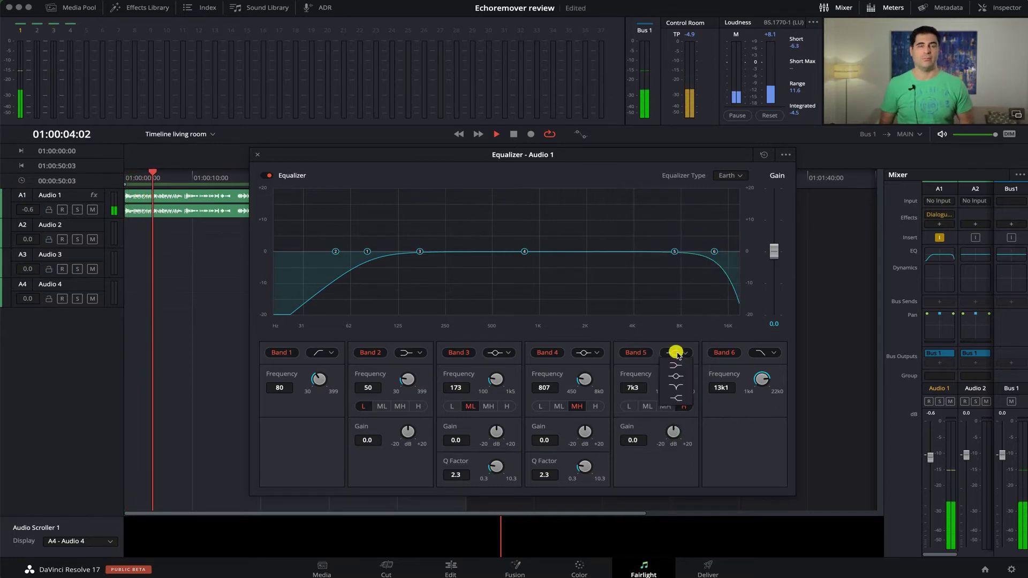
pyautogui.click(678, 373)
pyautogui.moveTo(673, 470); pyautogui.dragTo(782, 491)
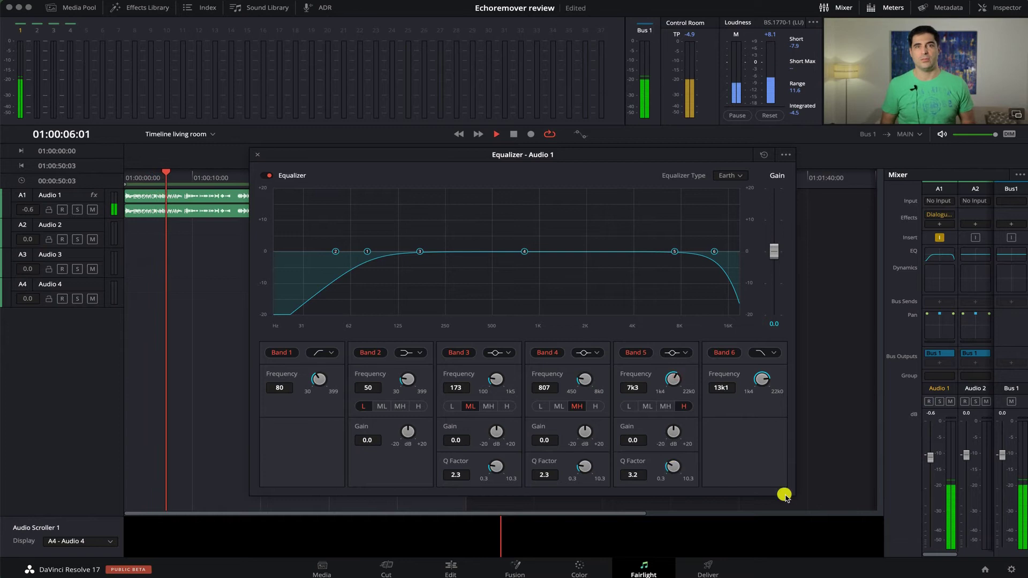
pyautogui.moveTo(582, 469); pyautogui.dragTo(718, 509)
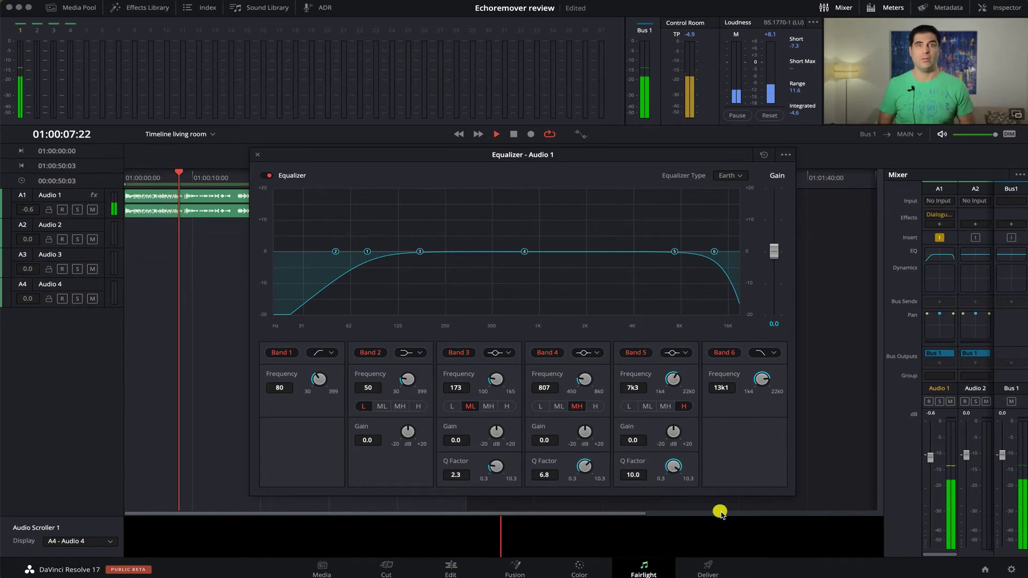
pyautogui.moveTo(496, 468); pyautogui.dragTo(656, 512)
pyautogui.moveTo(452, 469); pyautogui.dragTo(408, 362)
pyautogui.click(409, 353)
pyautogui.click(410, 381)
pyautogui.moveTo(408, 466); pyautogui.dragTo(624, 516)
# - Notch Bands 2–5 at 201 Hz, 361 Hz, 1 kHz and 2.1 kHz near −20 dB; set output gain 4.0
pyautogui.moveTo(674, 243); pyautogui.dragTo(592, 357)
pyautogui.moveTo(524, 251); pyautogui.dragTo(539, 343)
pyautogui.moveTo(419, 253); pyautogui.dragTo(471, 338)
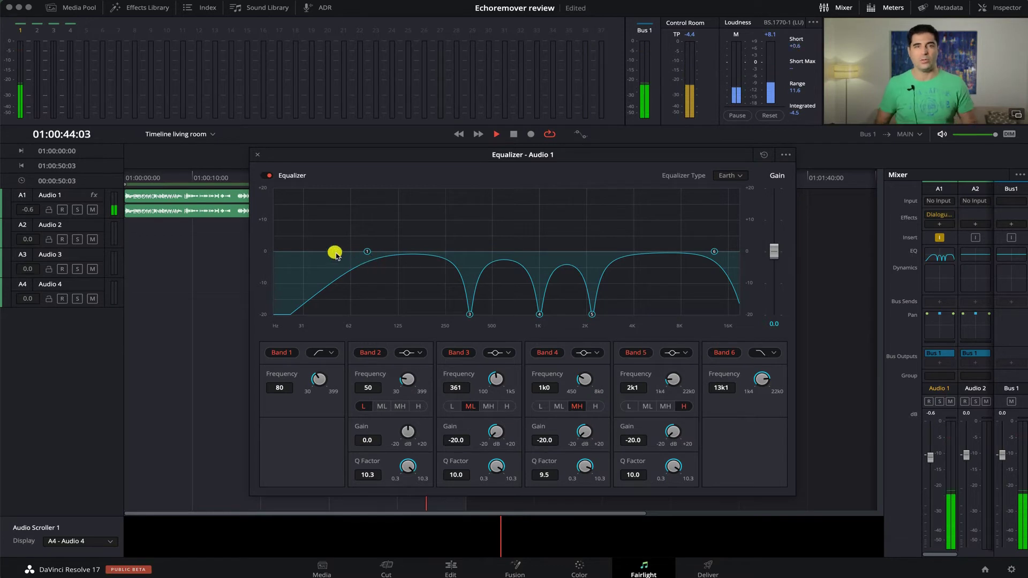
pyautogui.moveTo(335, 225); pyautogui.dragTo(429, 311)
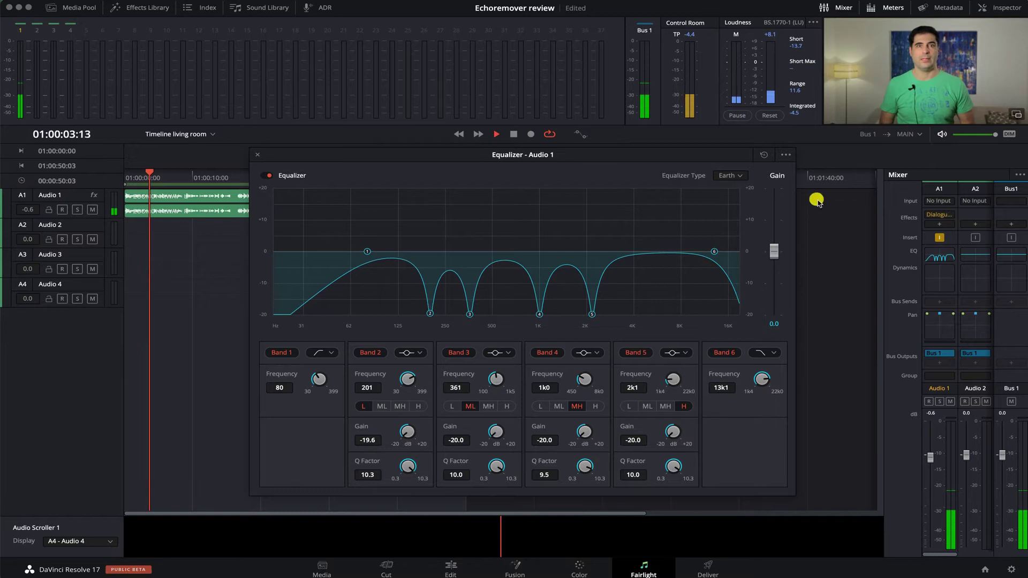
pyautogui.moveTo(784, 251); pyautogui.dragTo(773, 240)
pyautogui.moveTo(374, 155); pyautogui.dragTo(358, 150)
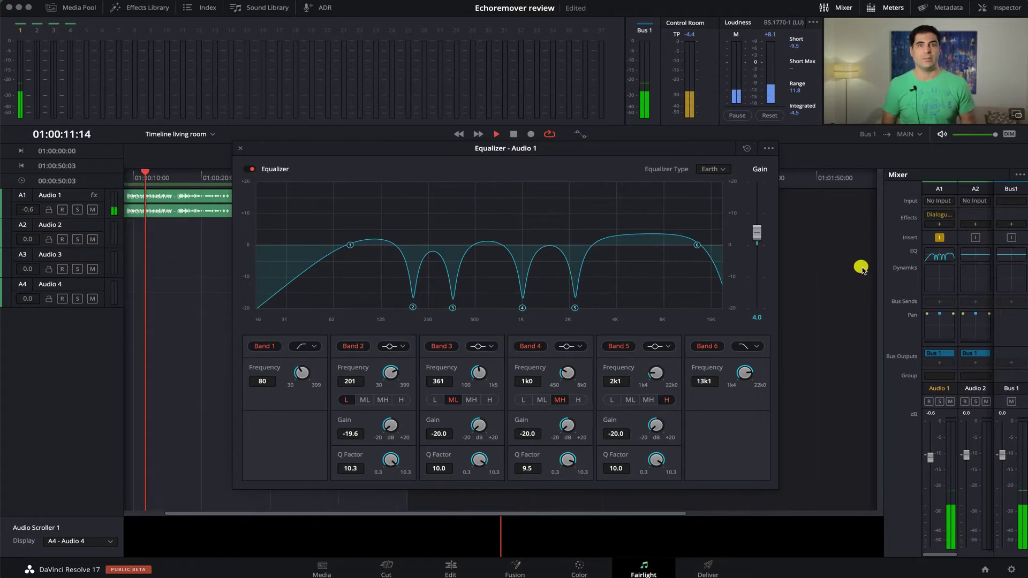
pyautogui.moveTo(454, 152); pyautogui.dragTo(448, 156)
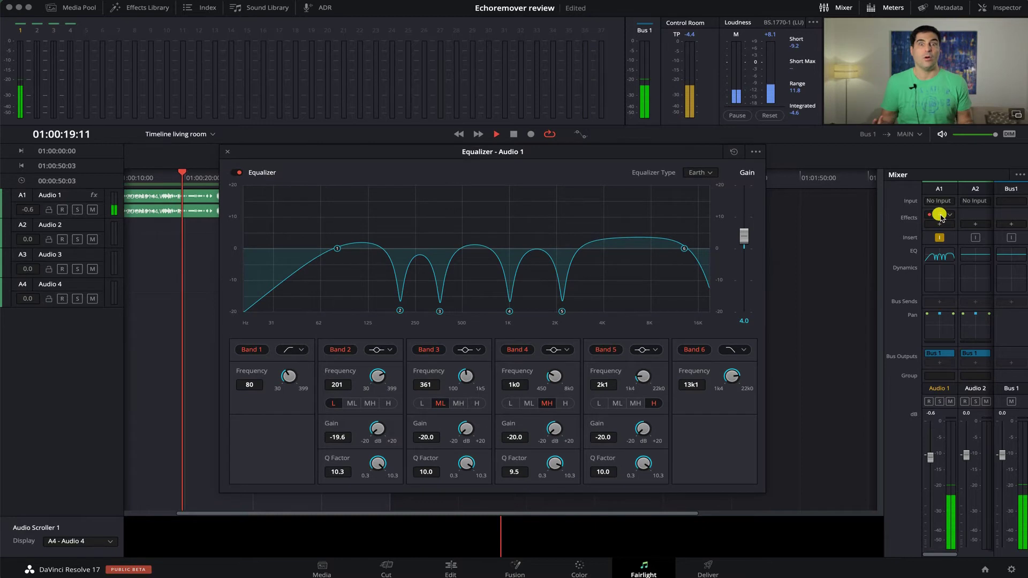
# - Show the Dialogue Processor beside the EQ and bypass both to hear the original audio
pyautogui.click(939, 215)
pyautogui.moveTo(344, 177); pyautogui.dragTo(560, 137)
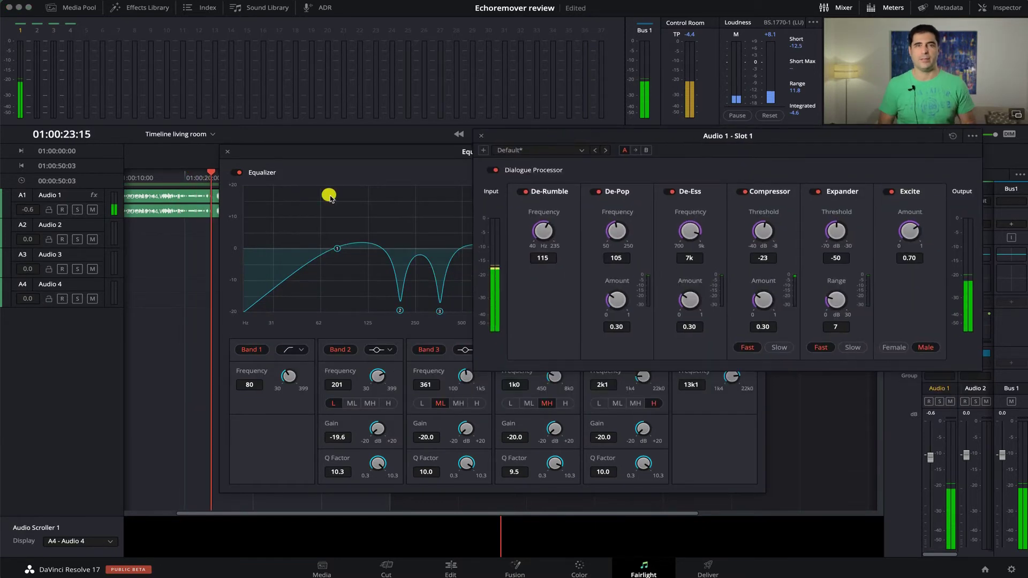
pyautogui.moveTo(305, 152); pyautogui.dragTo(197, 220)
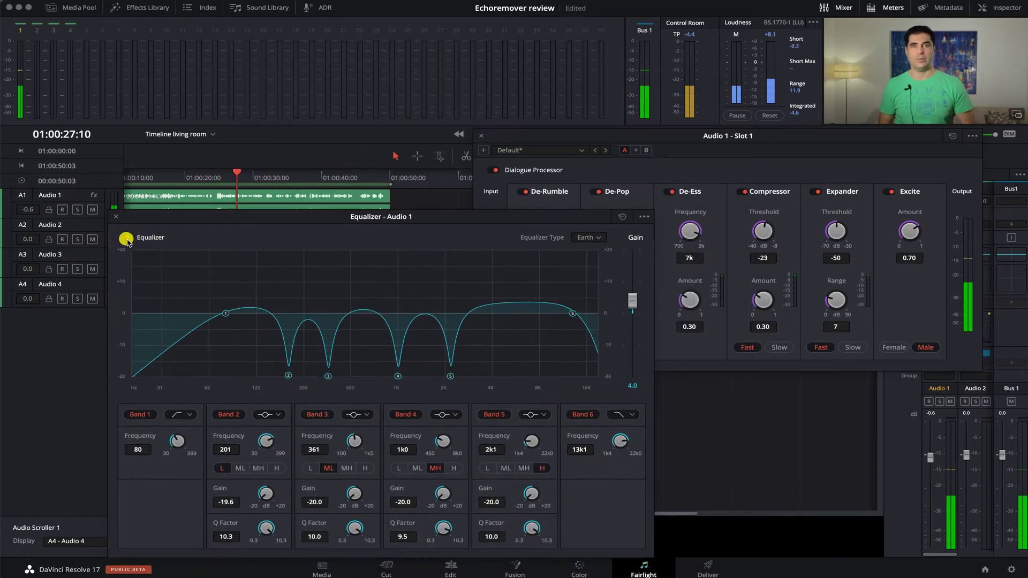
pyautogui.click(490, 170)
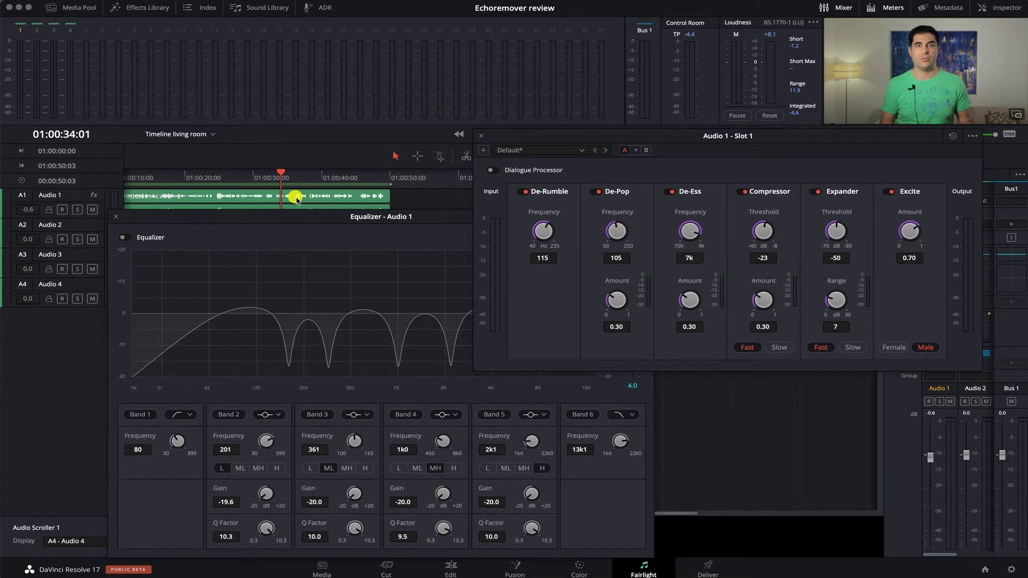
pyautogui.press('space')
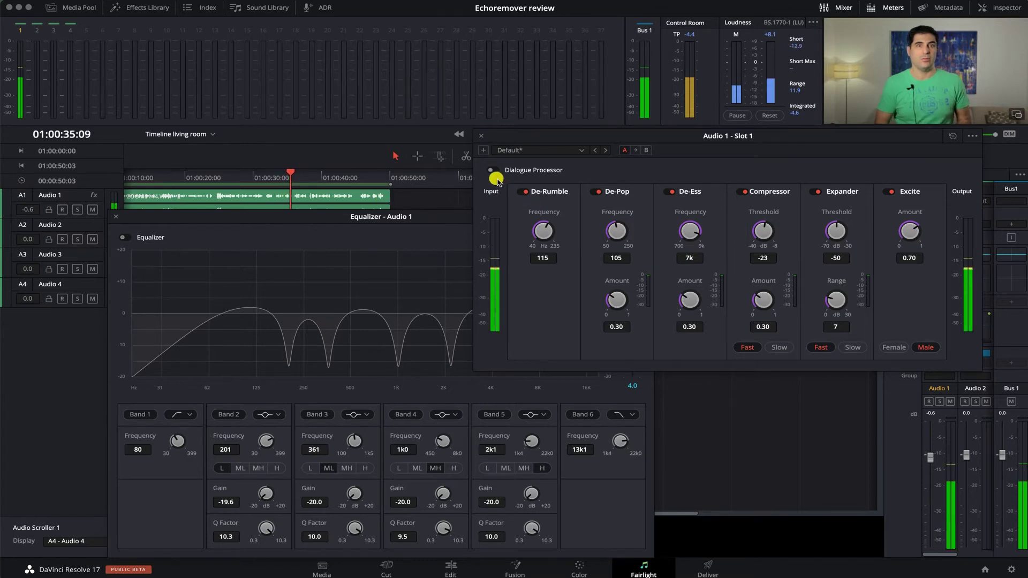
# - Re-enable the equalizer and raise its output gain to 6.5
pyautogui.click(124, 237)
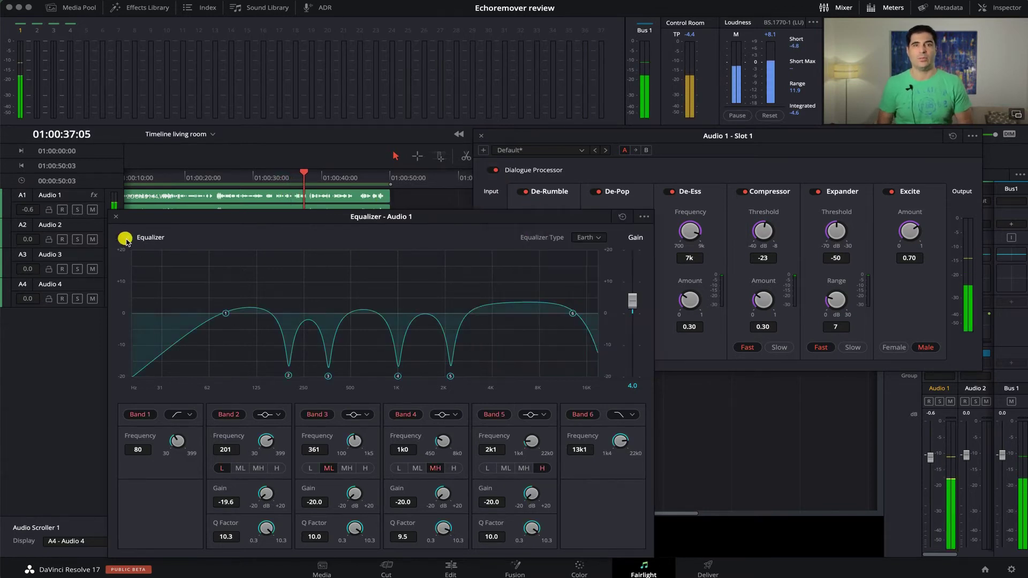
pyautogui.moveTo(506, 221); pyautogui.dragTo(504, 217)
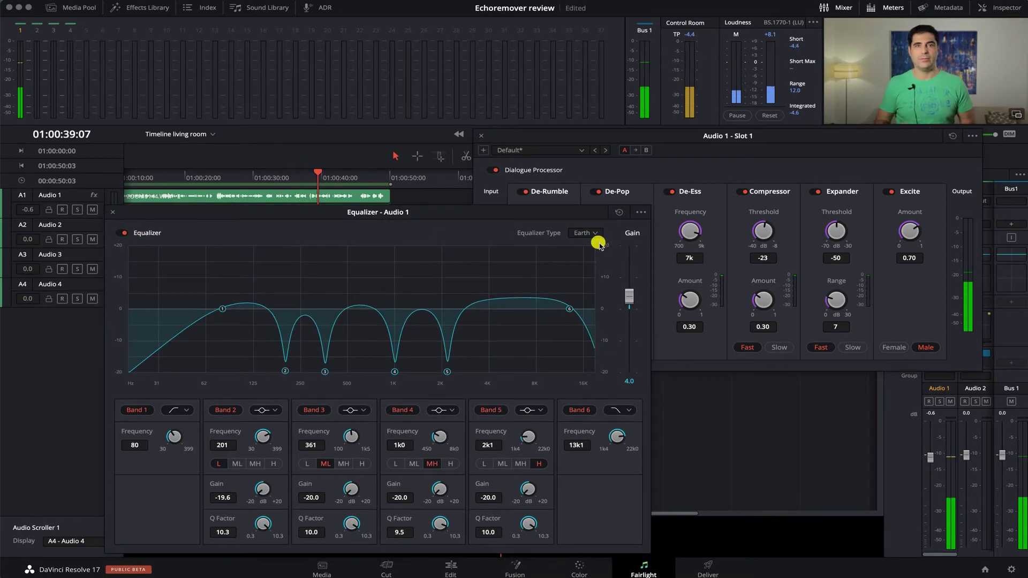
pyautogui.moveTo(629, 296)
pyautogui.mouseDown()
pyautogui.moveTo(627, 282)
pyautogui.moveTo(630, 292)
pyautogui.mouseUp()
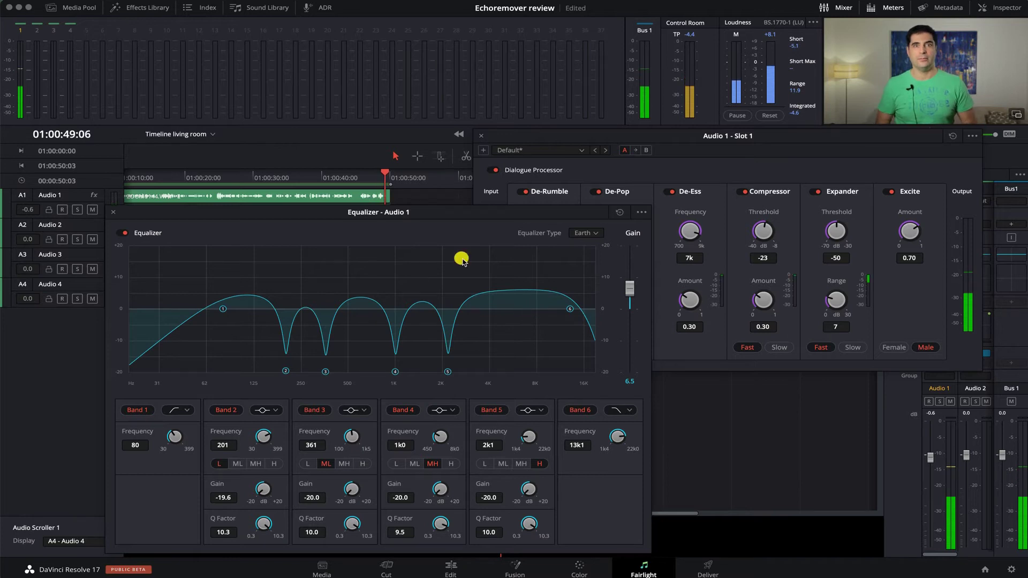
pyautogui.moveTo(214, 208); pyautogui.dragTo(213, 206)
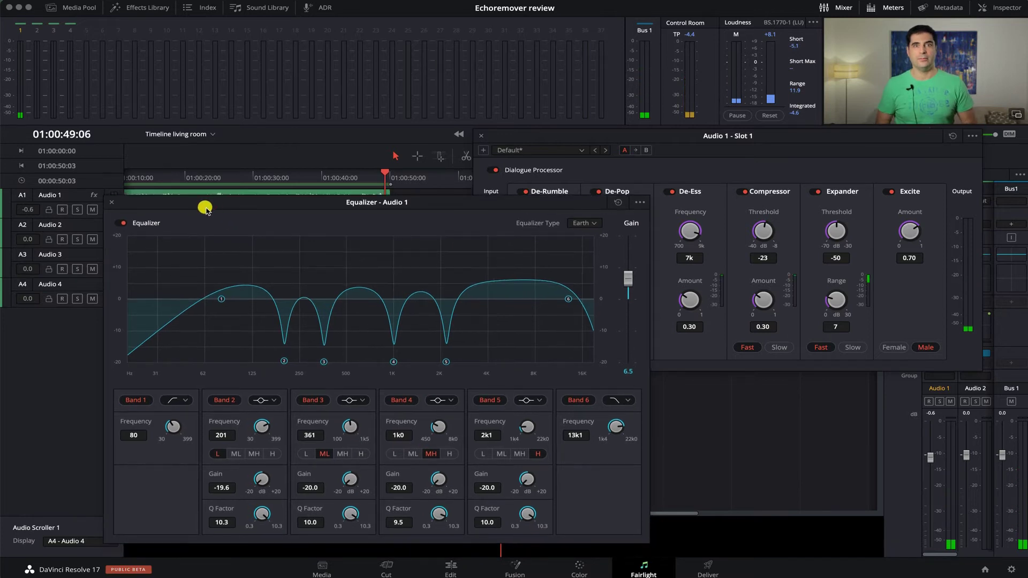
# - Close the EQ and Dialogue Processor windows and place a clip on A2 after the A1 clip
pyautogui.click(111, 202)
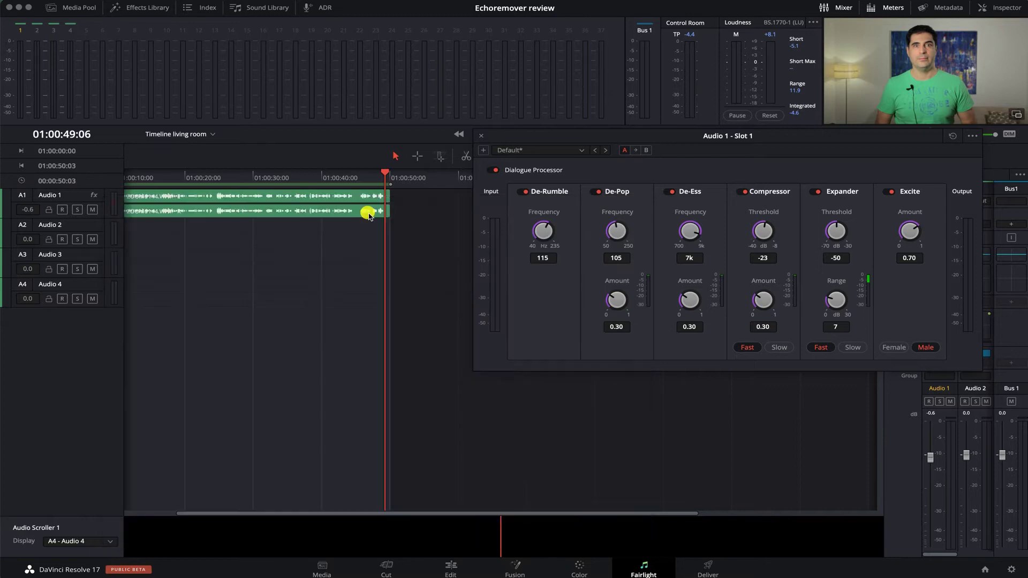
pyautogui.click(481, 141)
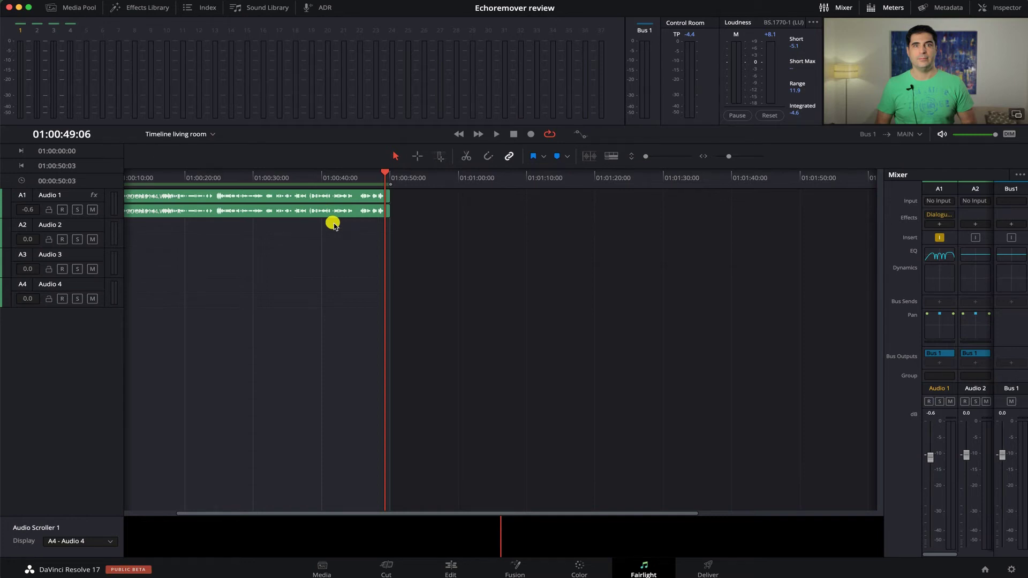
pyautogui.moveTo(328, 214); pyautogui.dragTo(662, 228)
# - Nudge the A2 clip slightly later, select it, and park the playhead at its start
pyautogui.moveTo(431, 179); pyautogui.dragTo(557, 177)
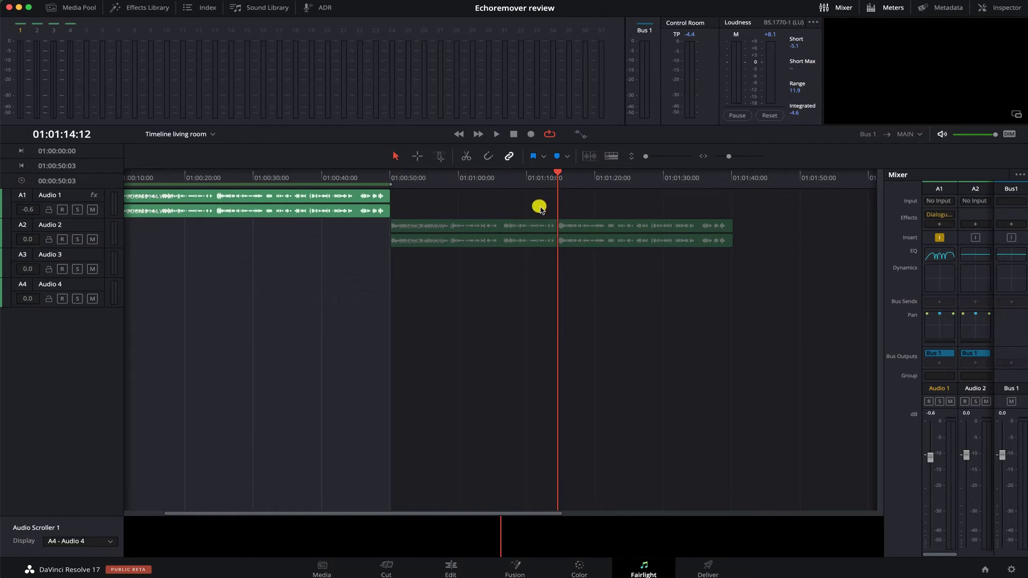
pyautogui.press('x')
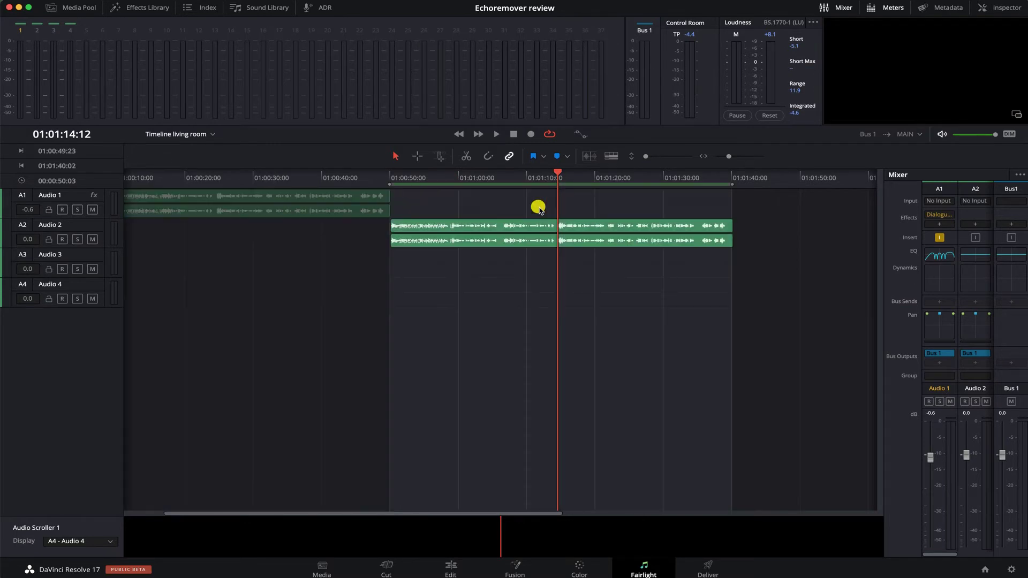
pyautogui.click(502, 226)
pyautogui.moveTo(499, 225); pyautogui.dragTo(501, 226)
pyautogui.click(501, 226)
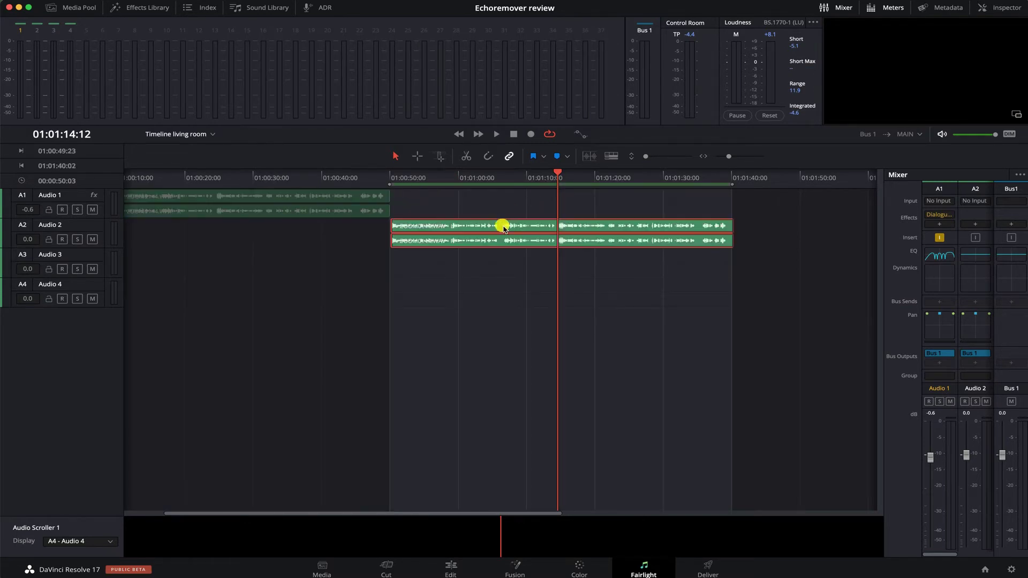
pyautogui.moveTo(444, 178); pyautogui.dragTo(394, 178)
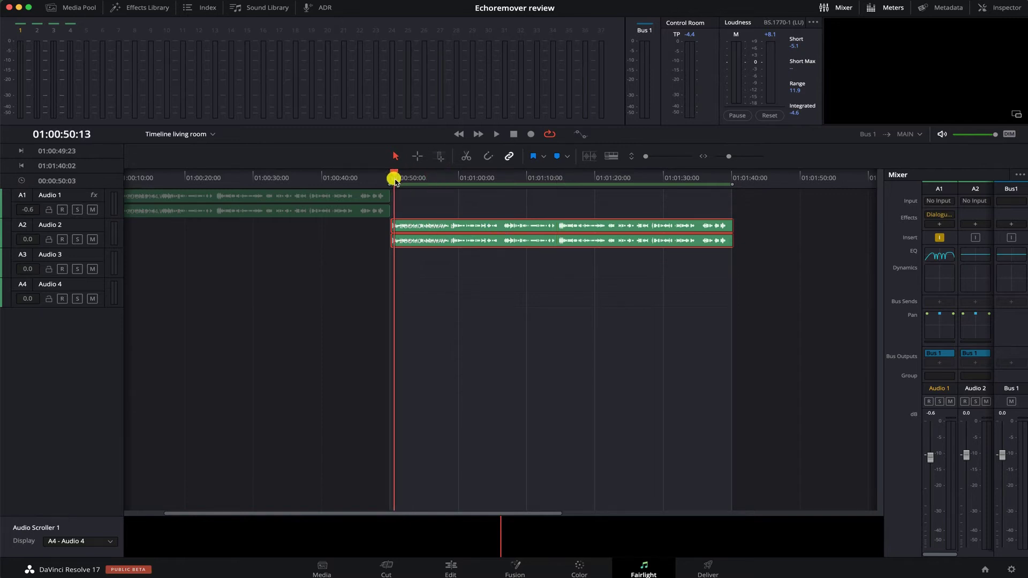
# - Insert CrumplePop EchoRemover 2 on track A2 and switch it on during playback
pyautogui.click(974, 225)
pyautogui.moveTo(982, 384)
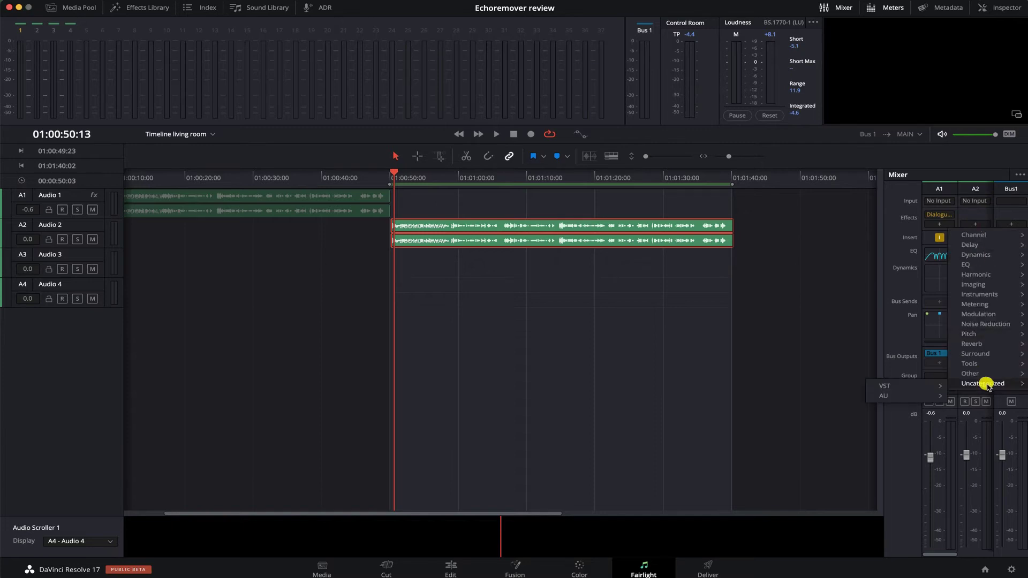
pyautogui.moveTo(886, 396)
pyautogui.click(827, 408)
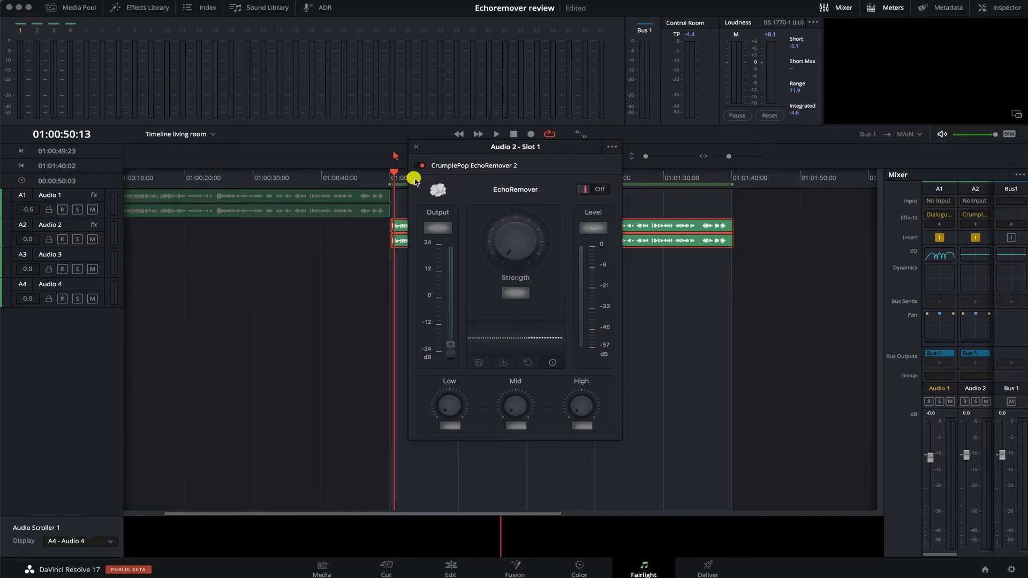
pyautogui.press('space')
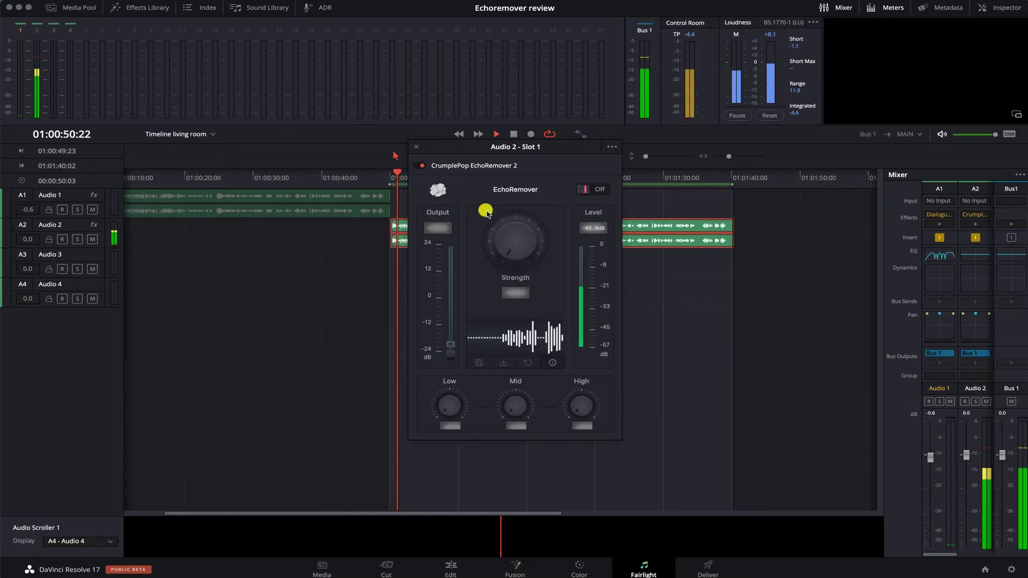
pyautogui.click(592, 189)
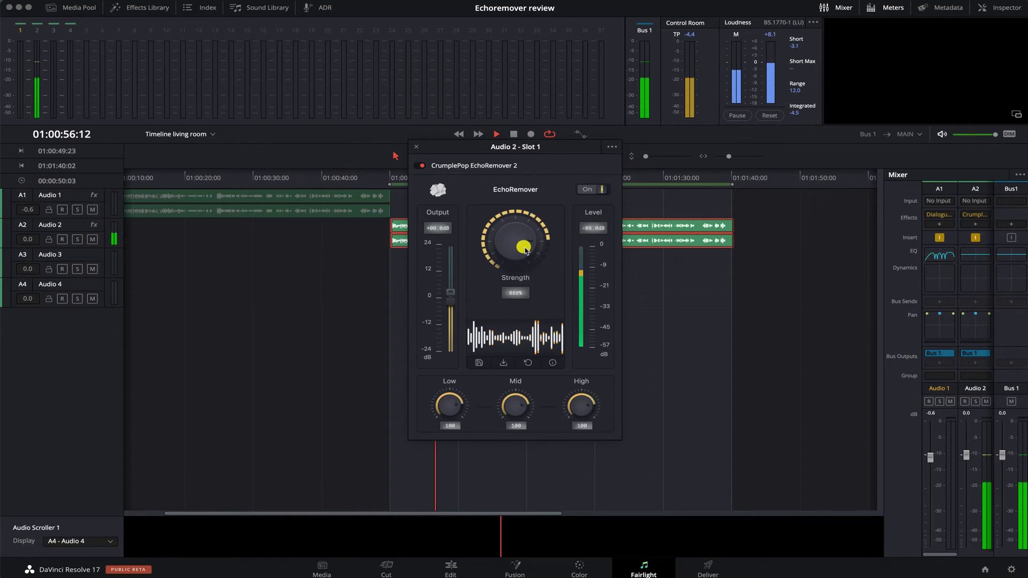
# - Set EchoRemover Strength to 69% with Low 72, Mid 85 and High 71
pyautogui.moveTo(529, 255); pyautogui.dragTo(532, 237)
pyautogui.moveTo(455, 388); pyautogui.dragTo(455, 408)
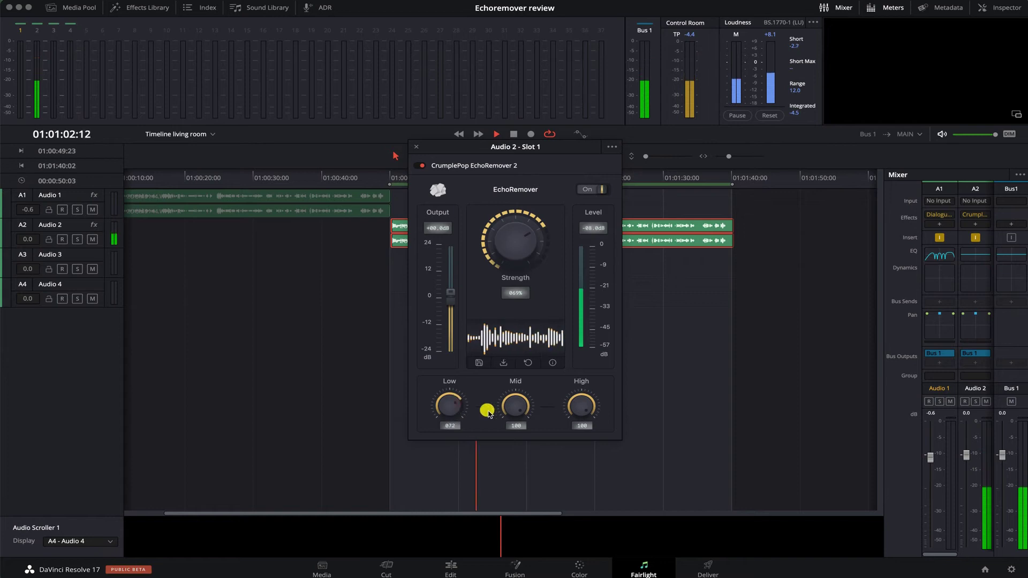
pyautogui.moveTo(528, 413); pyautogui.dragTo(520, 402)
pyautogui.moveTo(587, 407)
pyautogui.mouseDown()
pyautogui.moveTo(589, 397)
pyautogui.moveTo(601, 408)
pyautogui.mouseUp()
pyautogui.press('space')
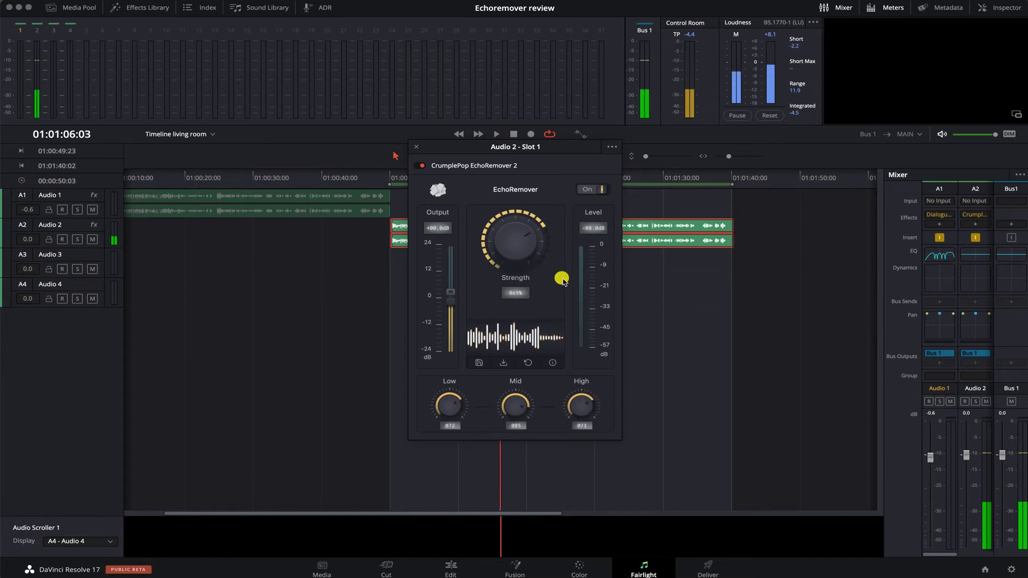
pyautogui.moveTo(565, 183); pyautogui.dragTo(287, 214)
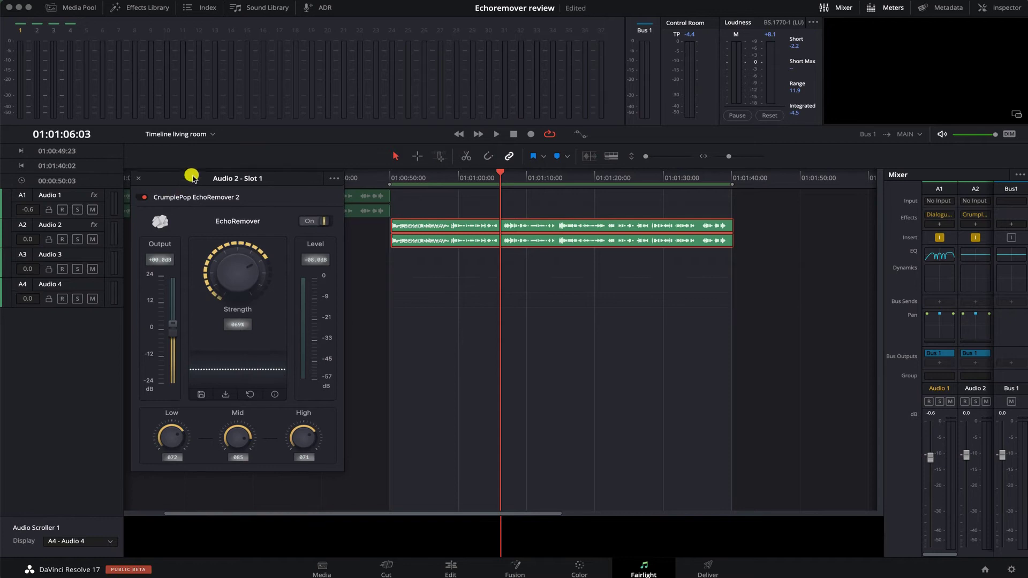
# - While auditioning A2, adjust EchoRemover Strength and set Low to 60 and Mid to 80
pyautogui.moveTo(191, 177); pyautogui.dragTo(208, 193)
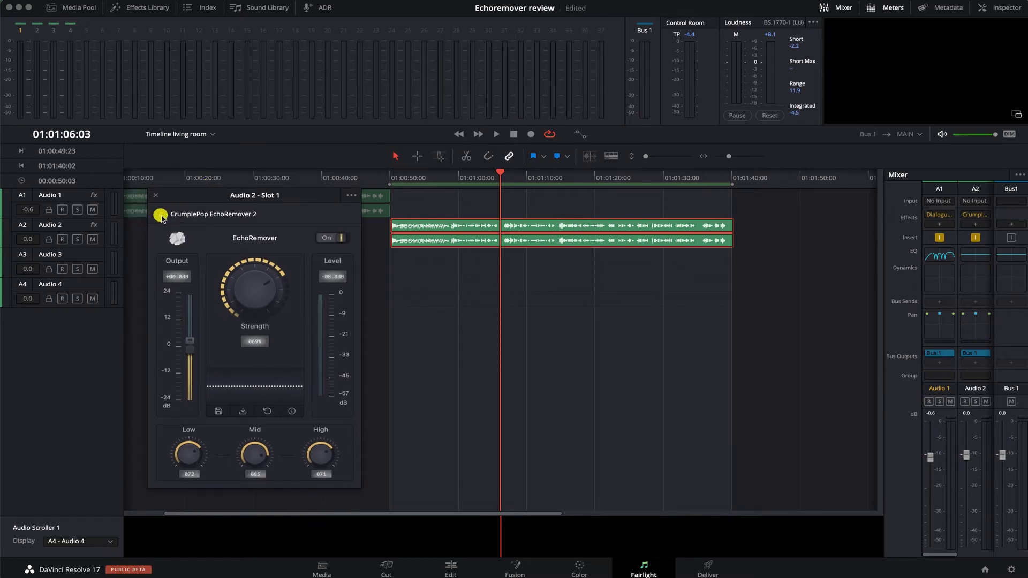
pyautogui.press('space')
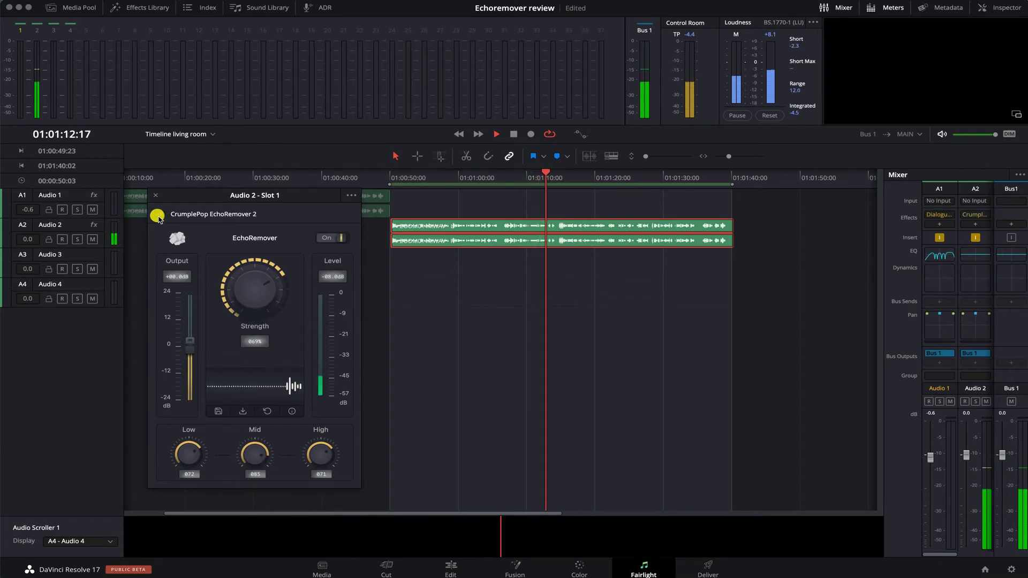
pyautogui.moveTo(274, 300); pyautogui.dragTo(269, 288)
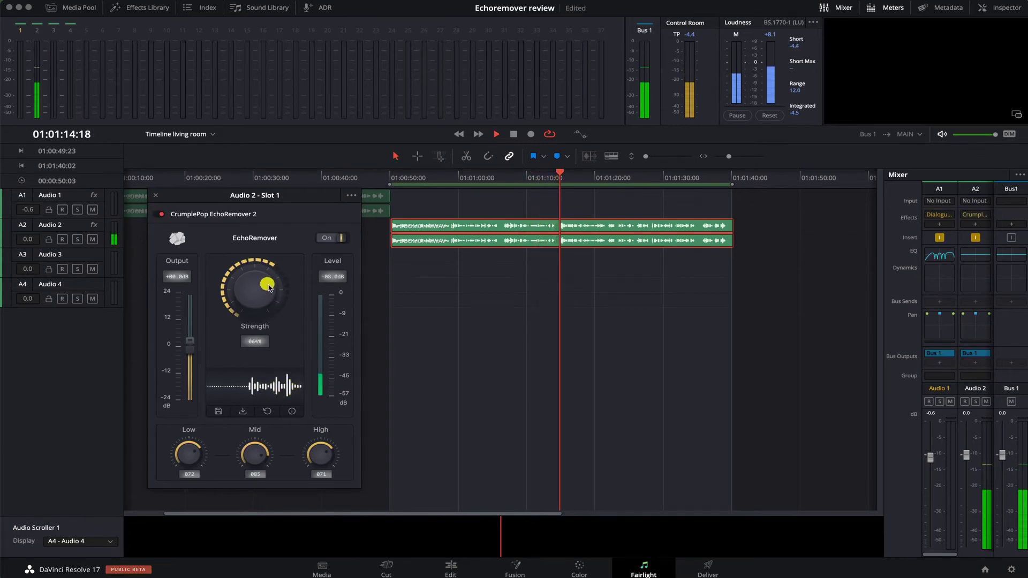
pyautogui.moveTo(188, 450); pyautogui.dragTo(191, 453)
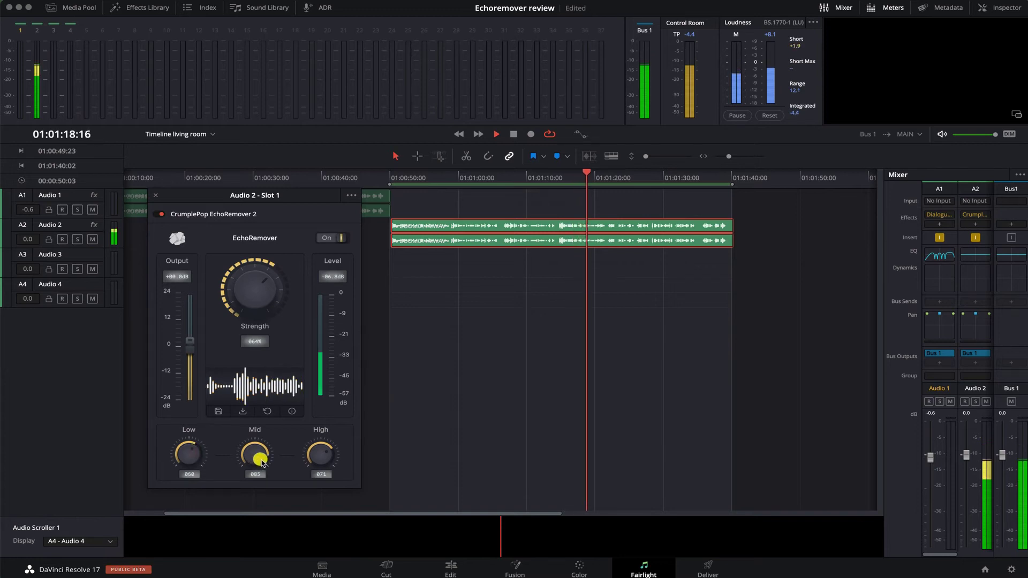
pyautogui.moveTo(256, 454); pyautogui.dragTo(329, 459)
pyautogui.moveTo(231, 286); pyautogui.dragTo(273, 285)
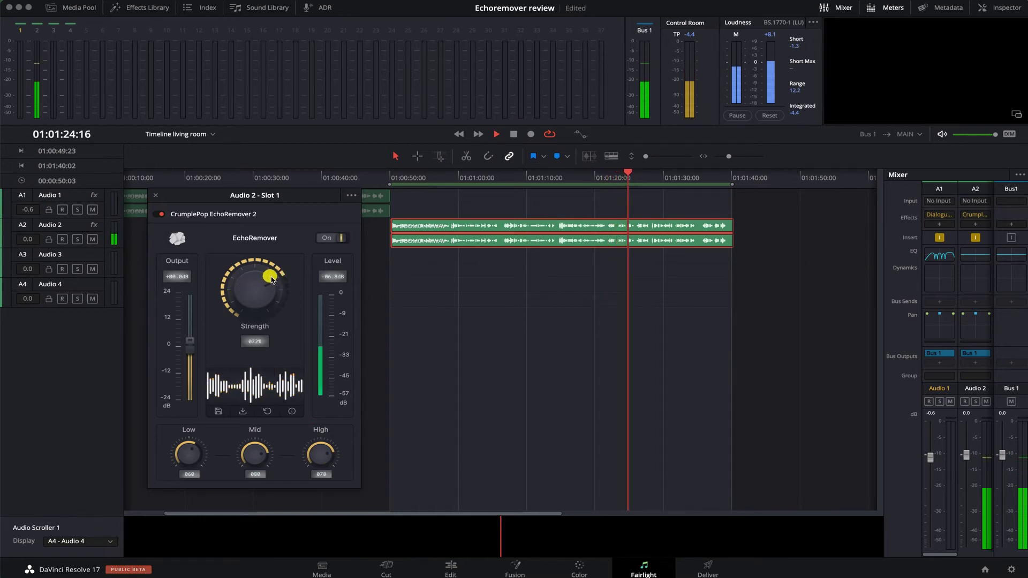
pyautogui.press('space')
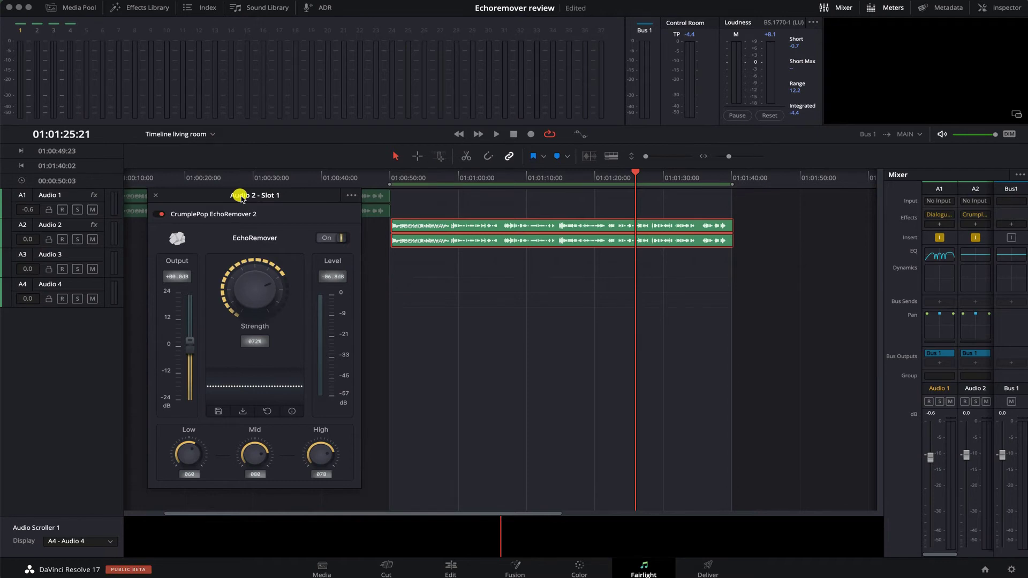
# - Raise EchoRemover output to +1.7 dB and settle Strength at 67%
pyautogui.moveTo(239, 197)
pyautogui.mouseDown()
pyautogui.moveTo(557, 206)
pyautogui.moveTo(230, 212)
pyautogui.mouseUp()
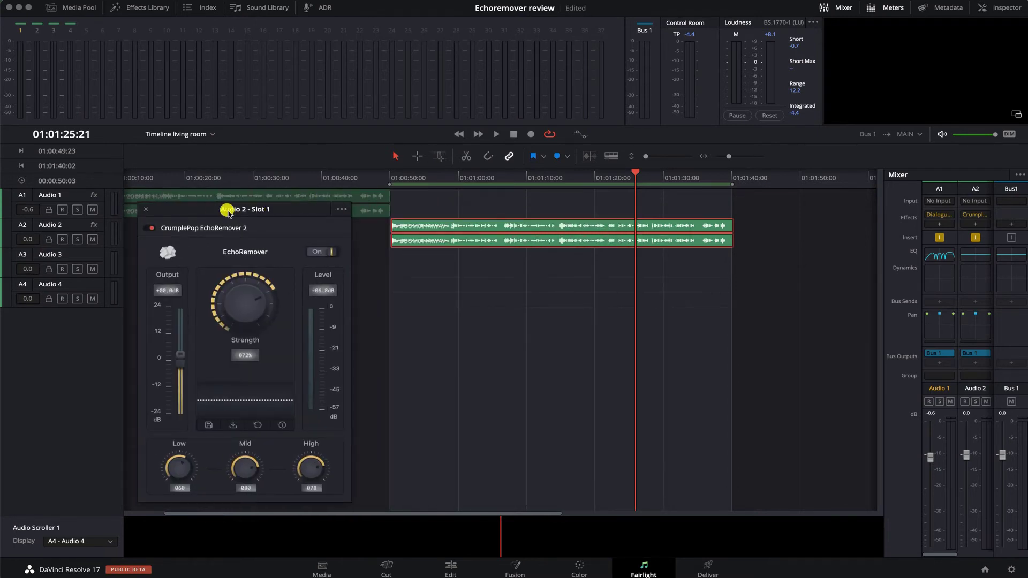
pyautogui.press('space')
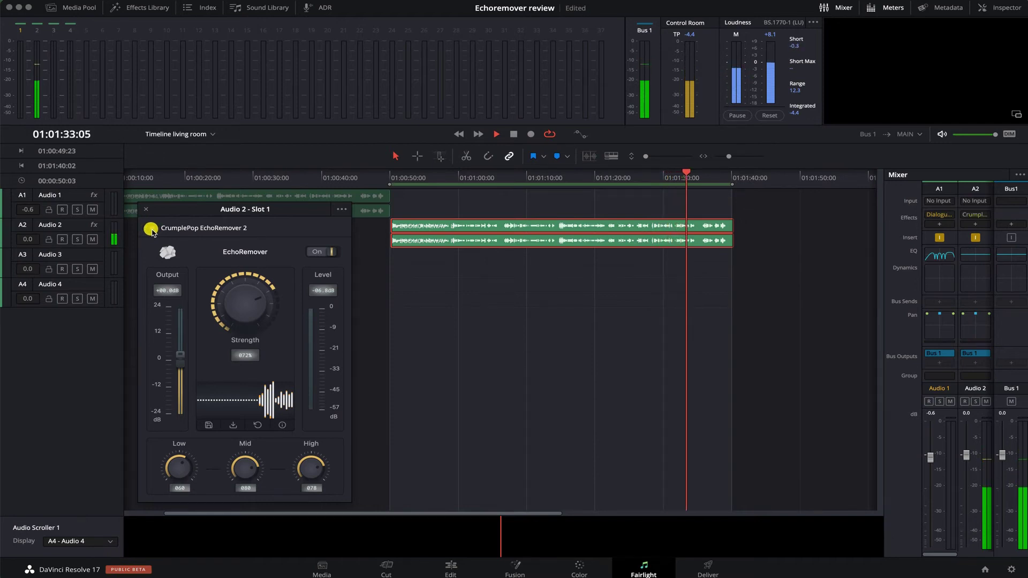
pyautogui.moveTo(182, 358); pyautogui.dragTo(181, 354)
pyautogui.moveTo(259, 298); pyautogui.dragTo(260, 301)
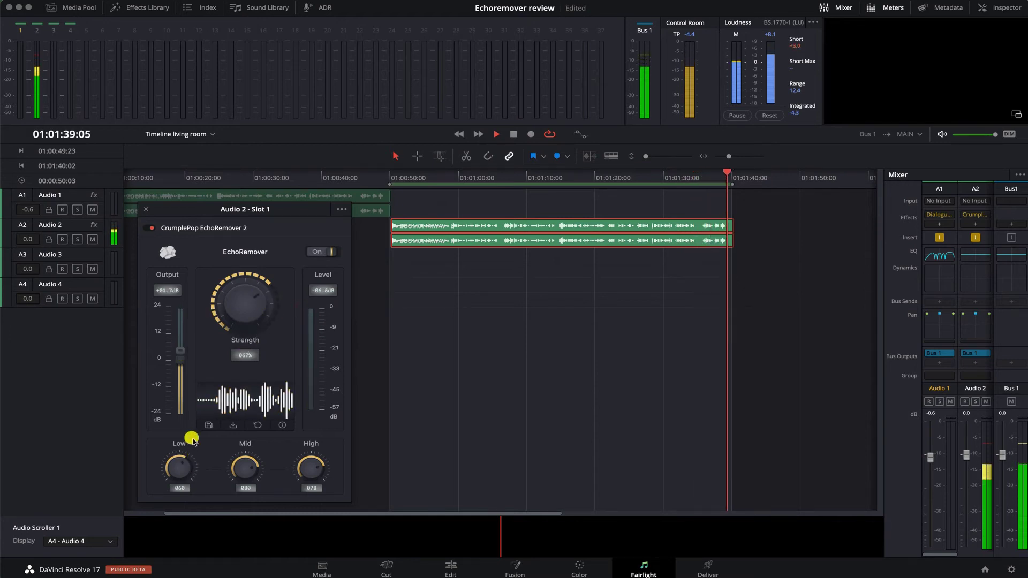
pyautogui.moveTo(273, 212); pyautogui.dragTo(577, 205)
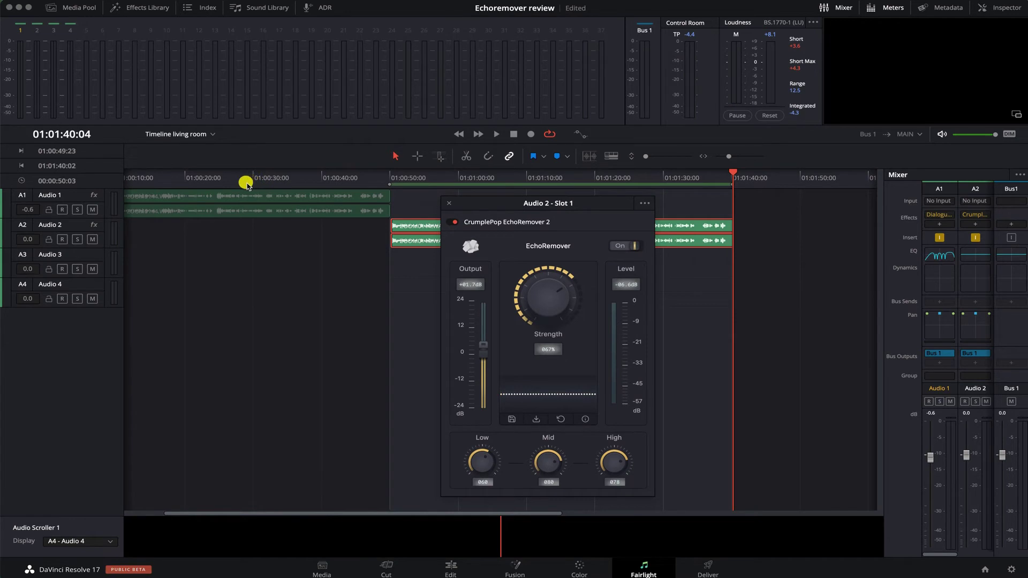
pyautogui.moveTo(494, 198); pyautogui.dragTo(571, 207)
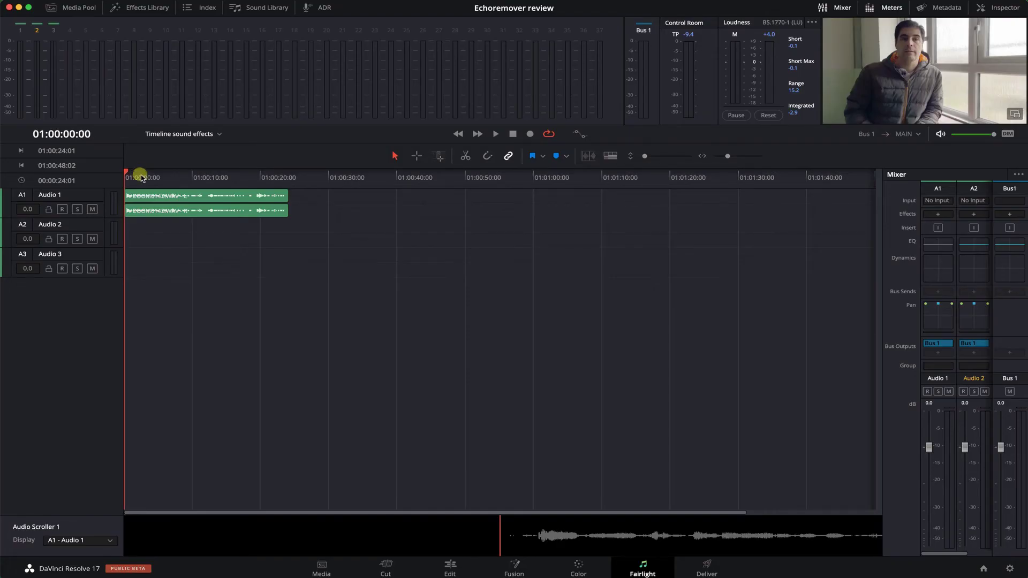
# - Scrub back through the start of the Timeline sound effects A1 clip
pyautogui.moveTo(145, 182); pyautogui.dragTo(108, 178)
# - Add a Dialogue Processor to track A1 of the Timeline sound effects timeline
pyautogui.click(937, 214)
pyautogui.moveTo(963, 226)
pyautogui.click(910, 228)
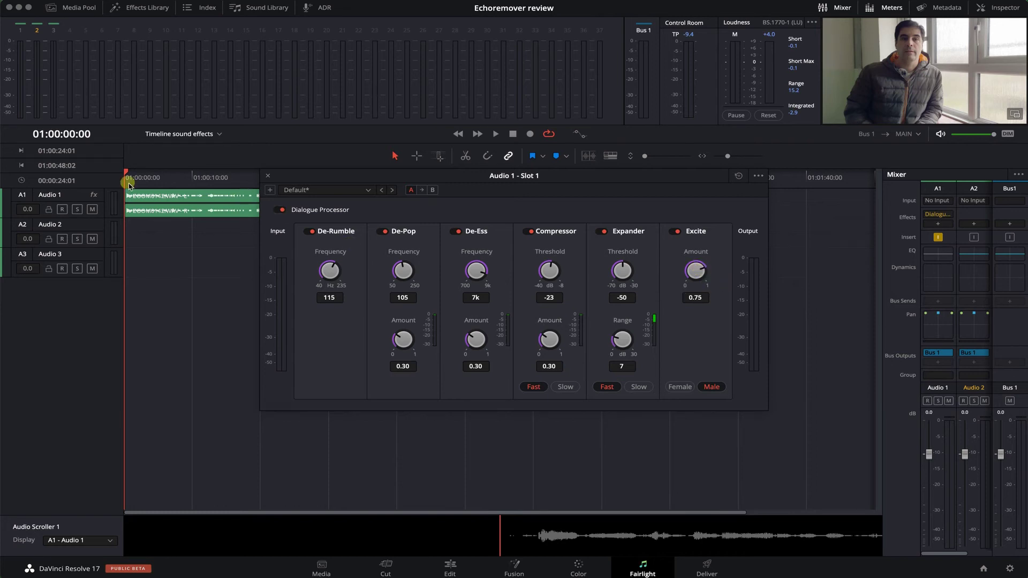
# - Compare the A1 dialogue with the Dialogue Processor bypassed, then close its settings
pyautogui.press('space')
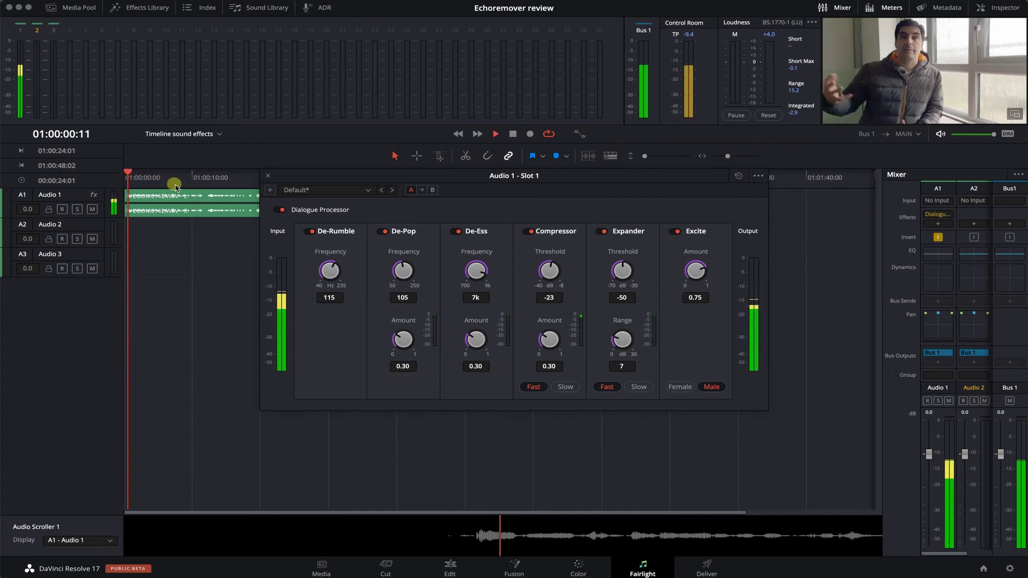
pyautogui.click(282, 210)
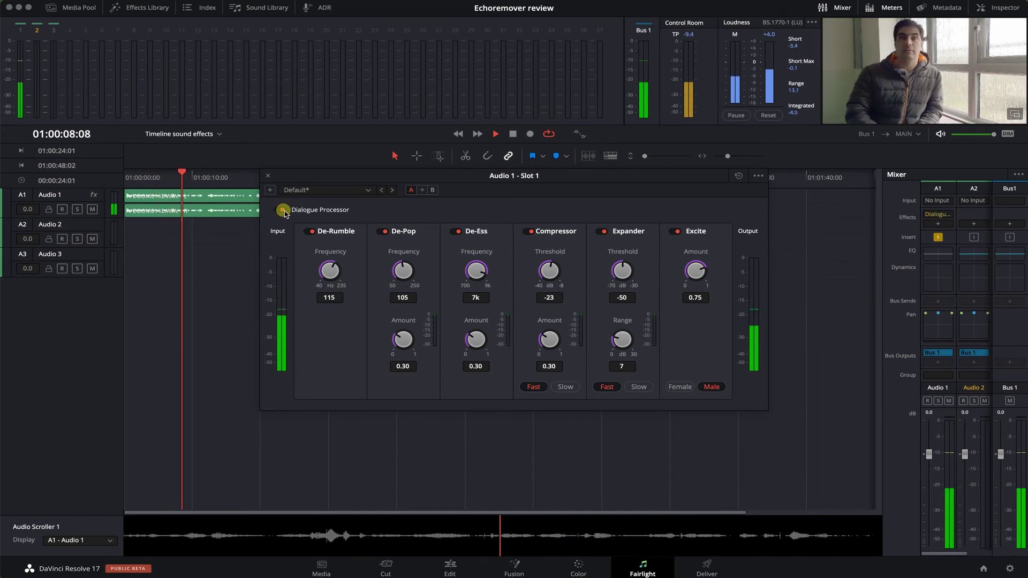
pyautogui.moveTo(292, 177); pyautogui.dragTo(420, 194)
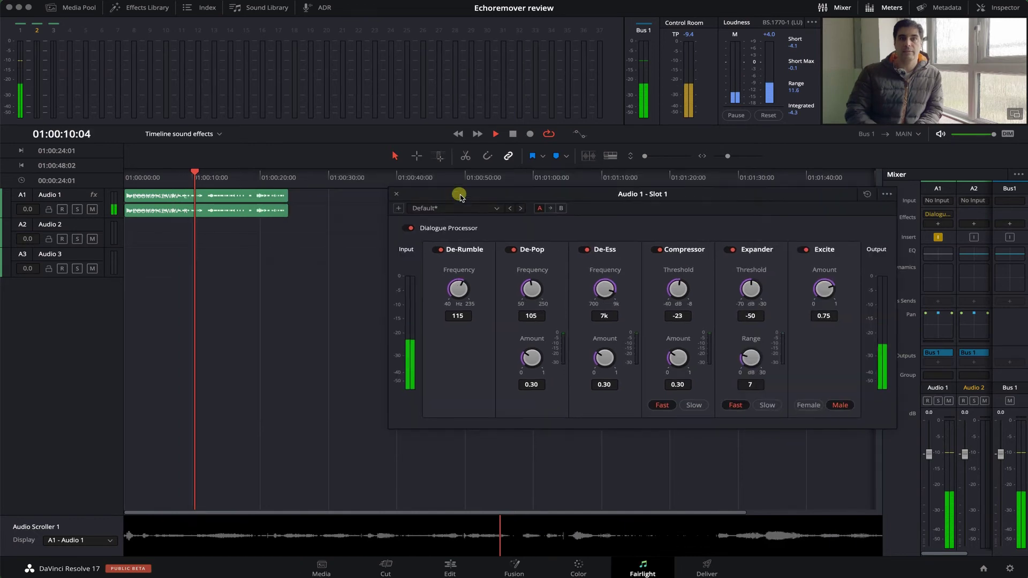
pyautogui.press('space')
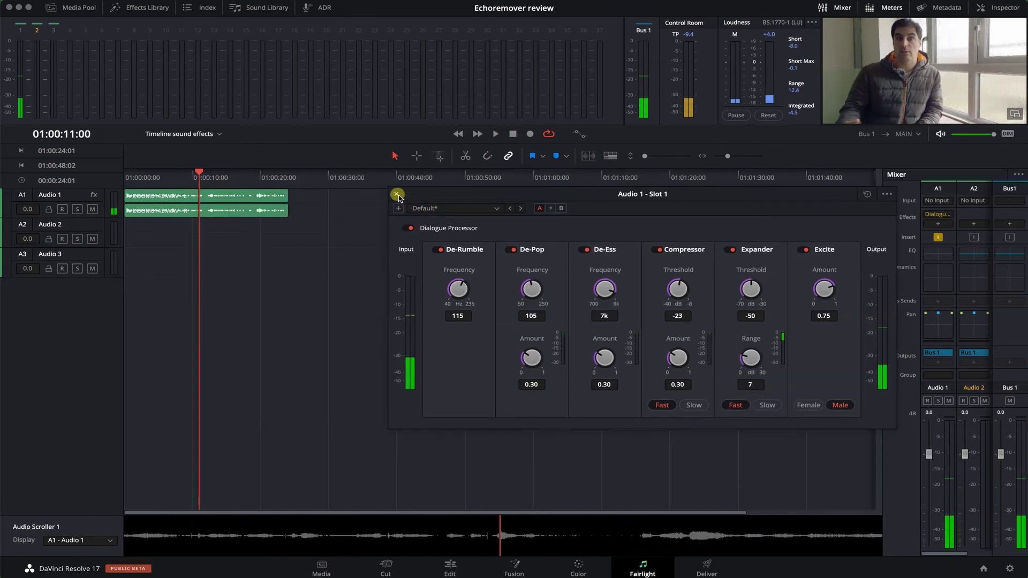
pyautogui.click(397, 194)
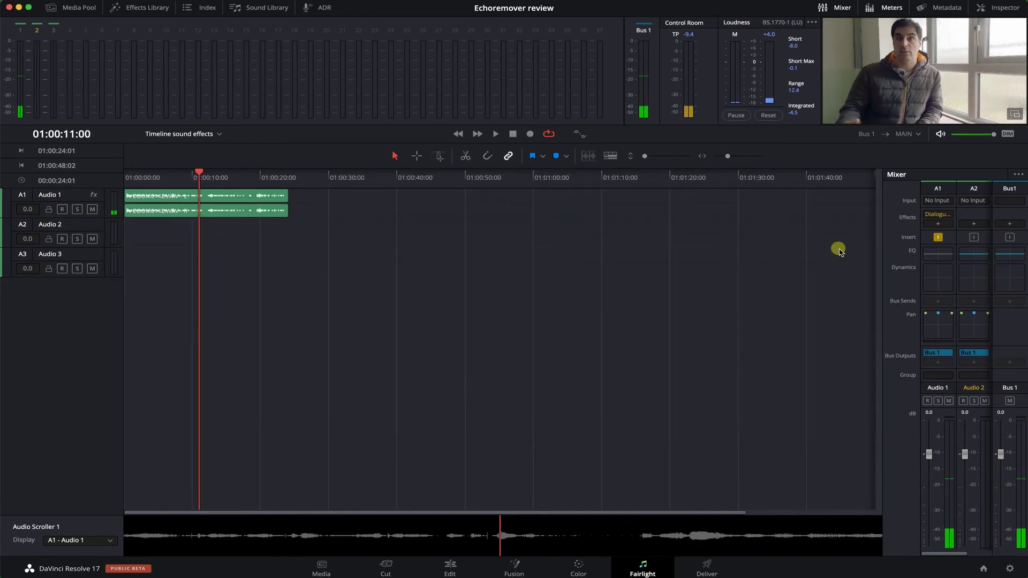
# - Open Audio 1's equalizer and turn on the Band 1 low cut and Band 6 high cut
pyautogui.doubleClick(937, 253)
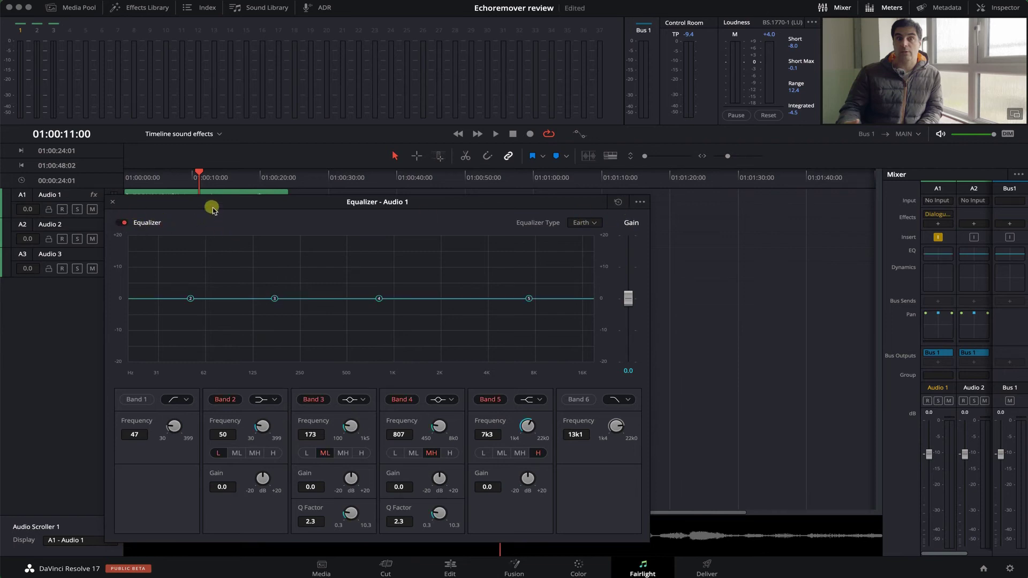
pyautogui.moveTo(212, 209); pyautogui.dragTo(451, 173)
pyautogui.click(391, 364)
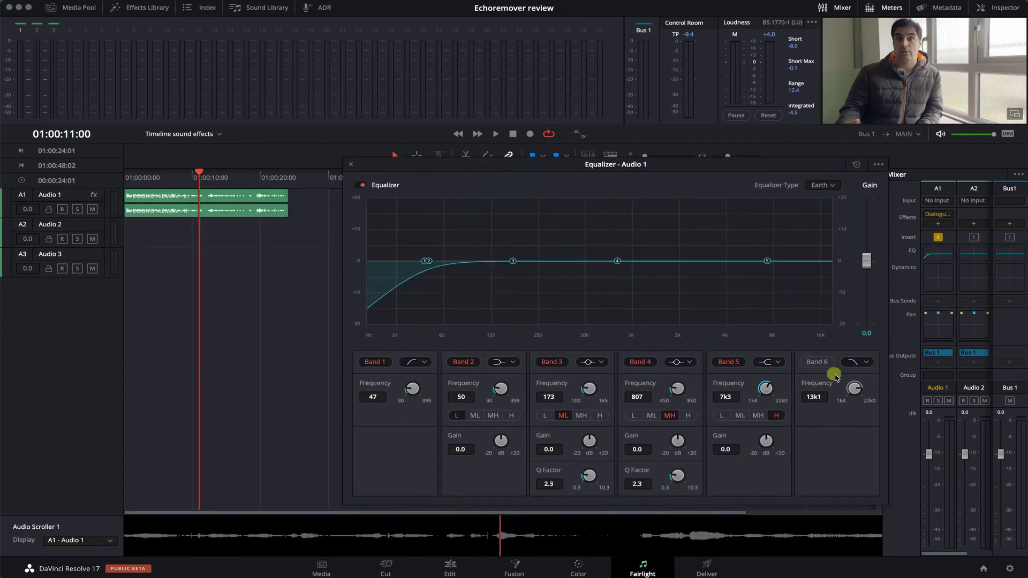
pyautogui.click(816, 362)
# - Switch EQ Bands 5 and 2 to bell filters
pyautogui.click(766, 364)
pyautogui.click(771, 388)
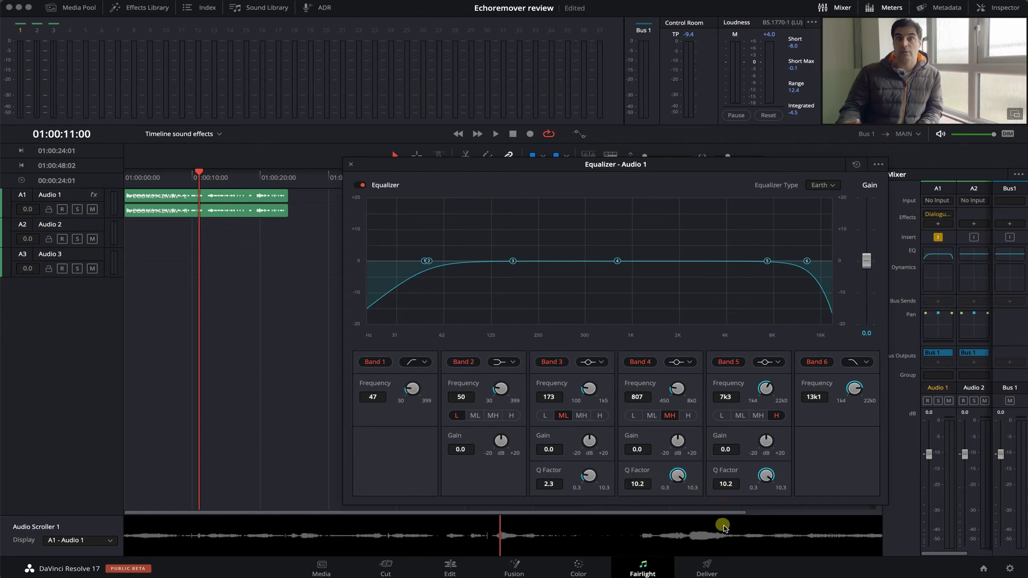
pyautogui.click(500, 363)
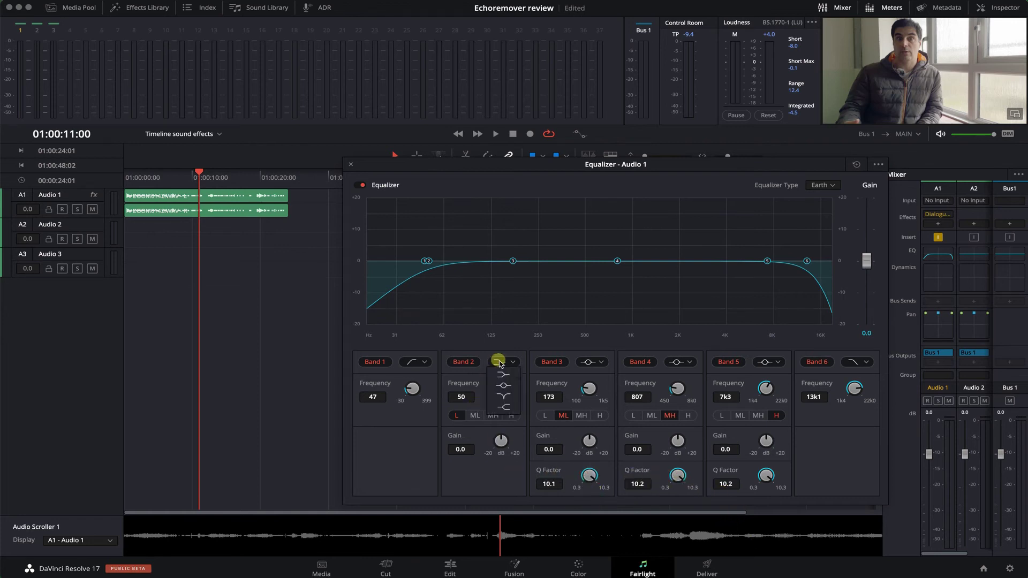
pyautogui.click(505, 386)
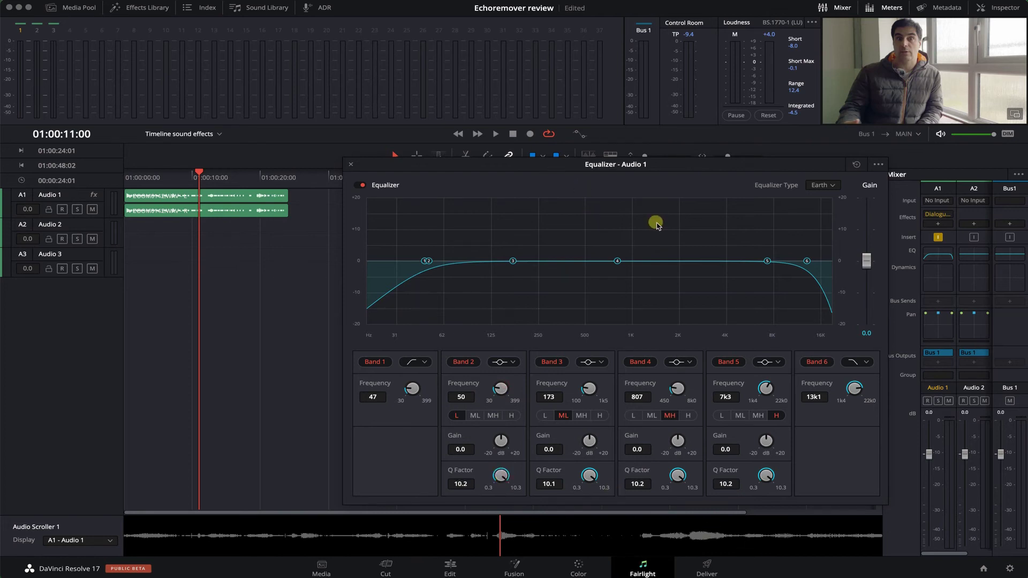
# - Set the play range to the Audio 1 clip and play it from the start
pyautogui.moveTo(216, 177); pyautogui.dragTo(187, 181)
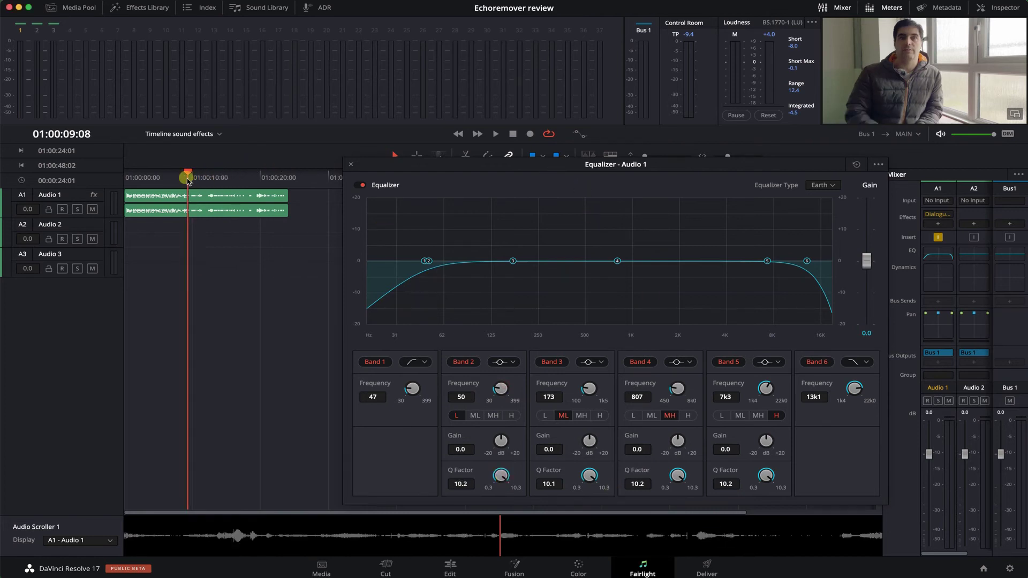
pyautogui.press('x')
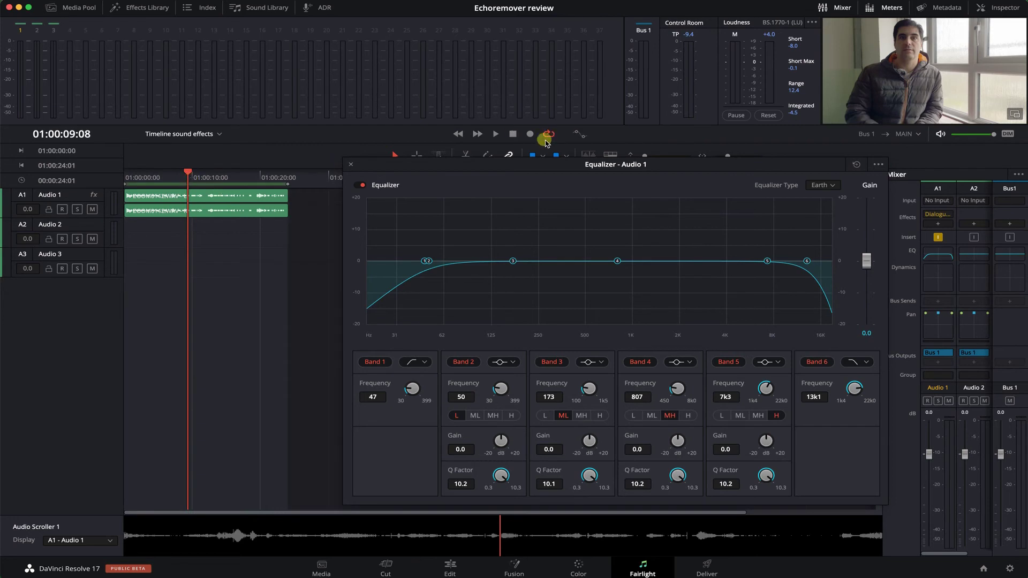
pyautogui.press('Home')
pyautogui.press('space')
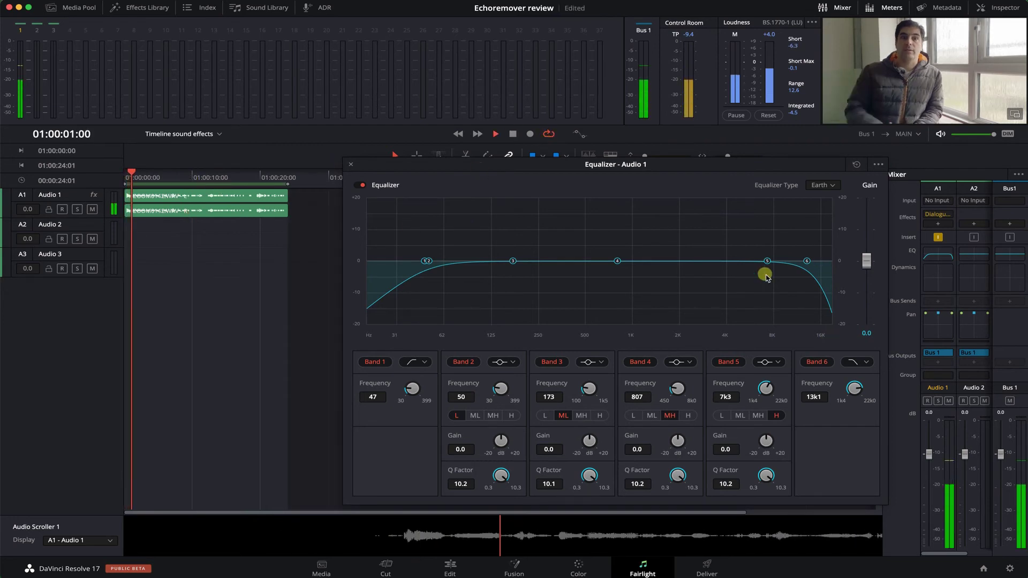
# - Pull EQ Bands 5, 4, 3 and 2 into −20 dB notches at 1k5, 638, 345 and 183
pyautogui.moveTo(769, 267); pyautogui.dragTo(660, 334)
pyautogui.moveTo(617, 261); pyautogui.dragTo(598, 353)
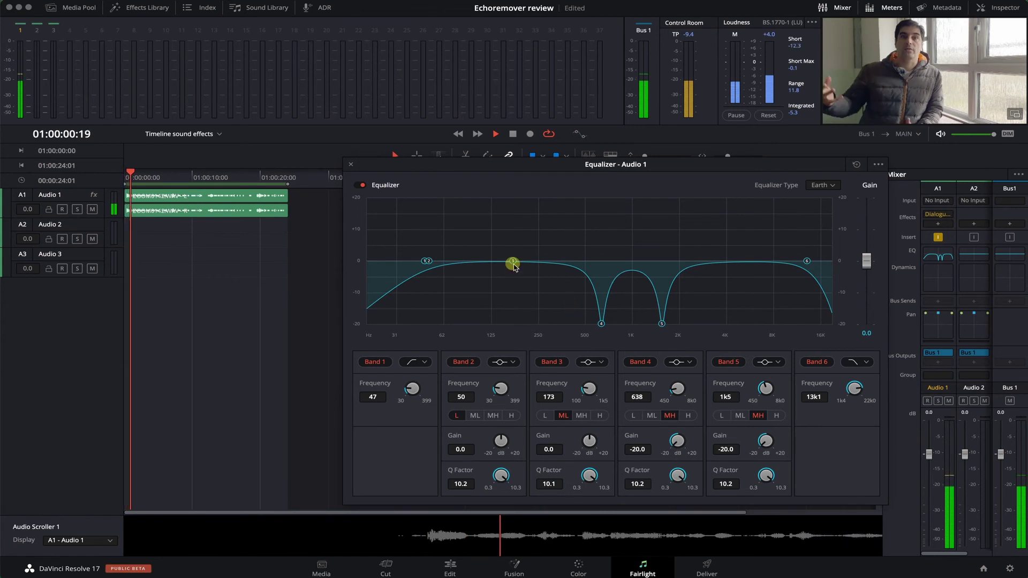
pyautogui.moveTo(512, 261); pyautogui.dragTo(560, 343)
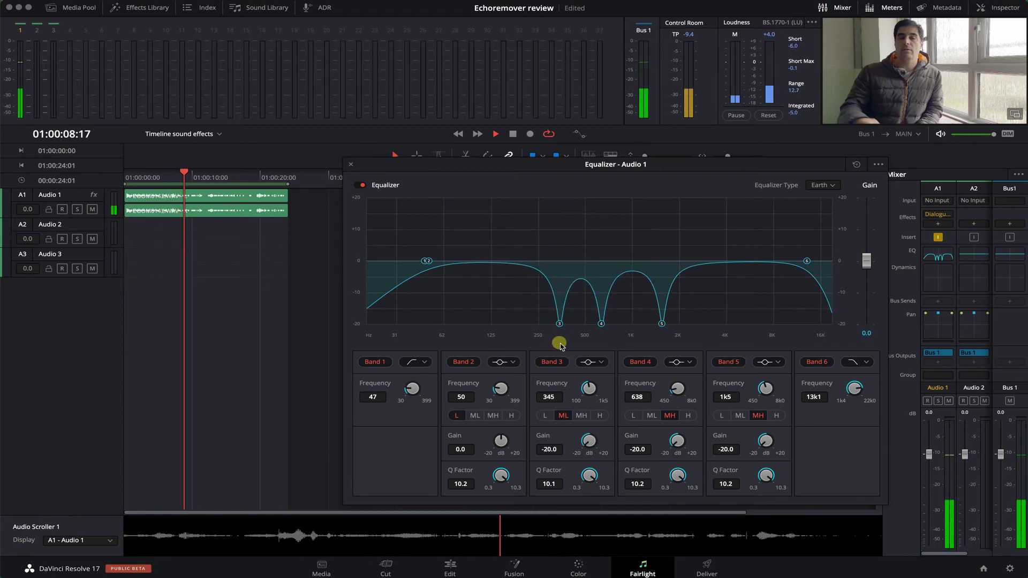
pyautogui.moveTo(426, 266); pyautogui.dragTo(517, 336)
# - Raise the low cut to 80 Hz and the EQ gain to 4.3
pyautogui.moveTo(394, 385); pyautogui.dragTo(443, 385)
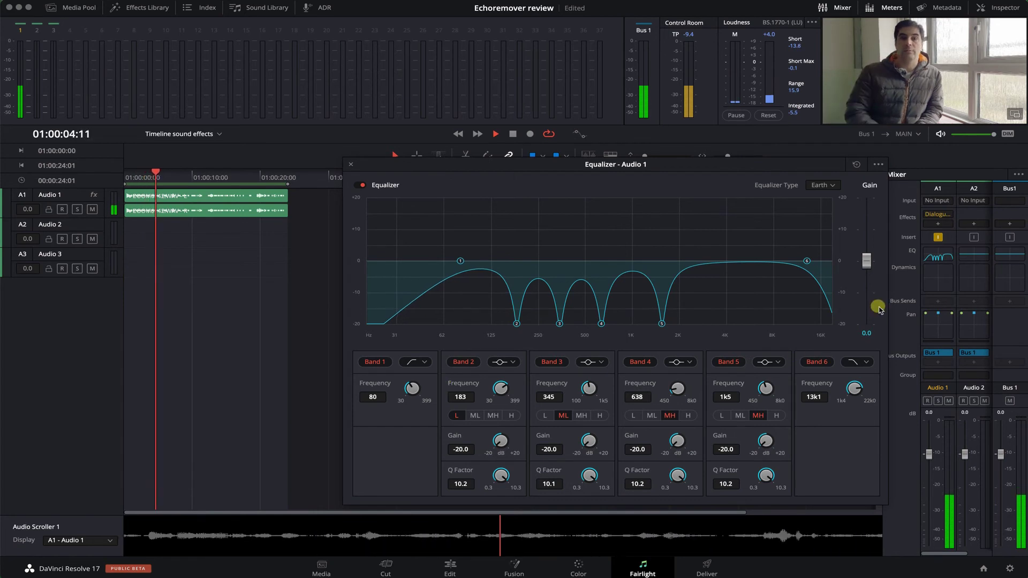
pyautogui.moveTo(863, 264); pyautogui.dragTo(870, 250)
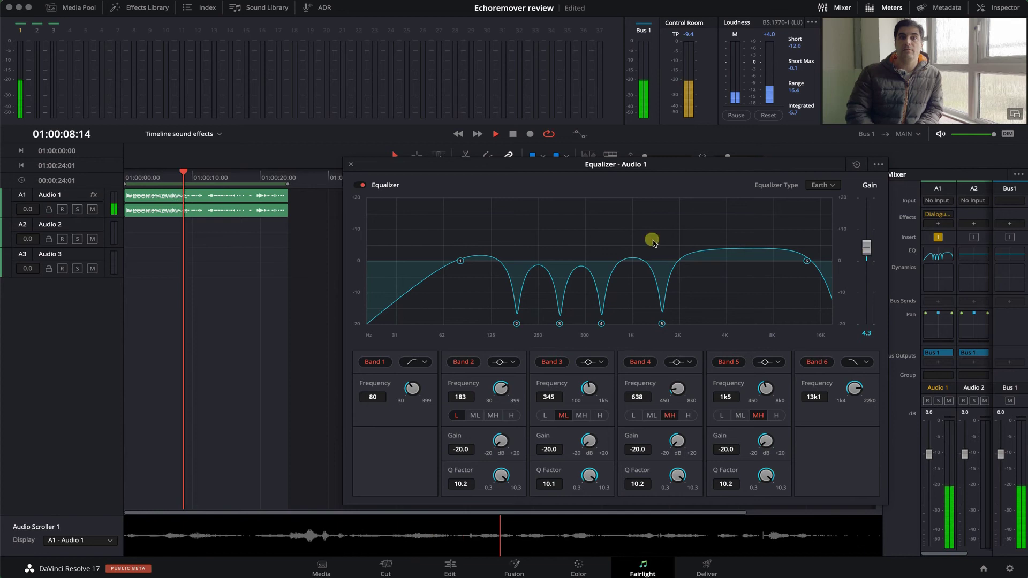
pyautogui.moveTo(478, 163); pyautogui.dragTo(221, 203)
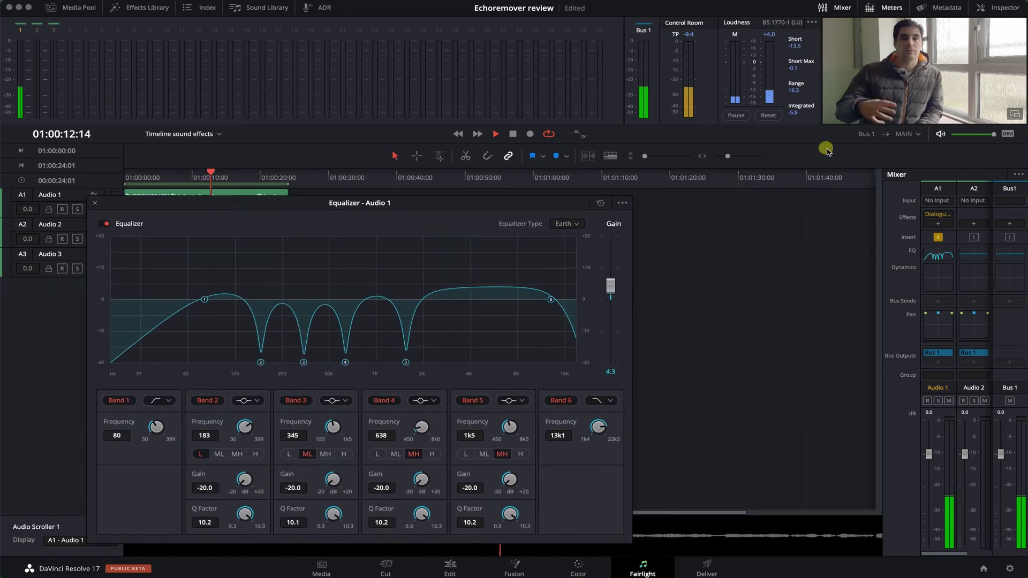
# - Stop playback and bring up Audio 1's Dialogue Processor settings
pyautogui.moveTo(940, 219)
pyautogui.press('space')
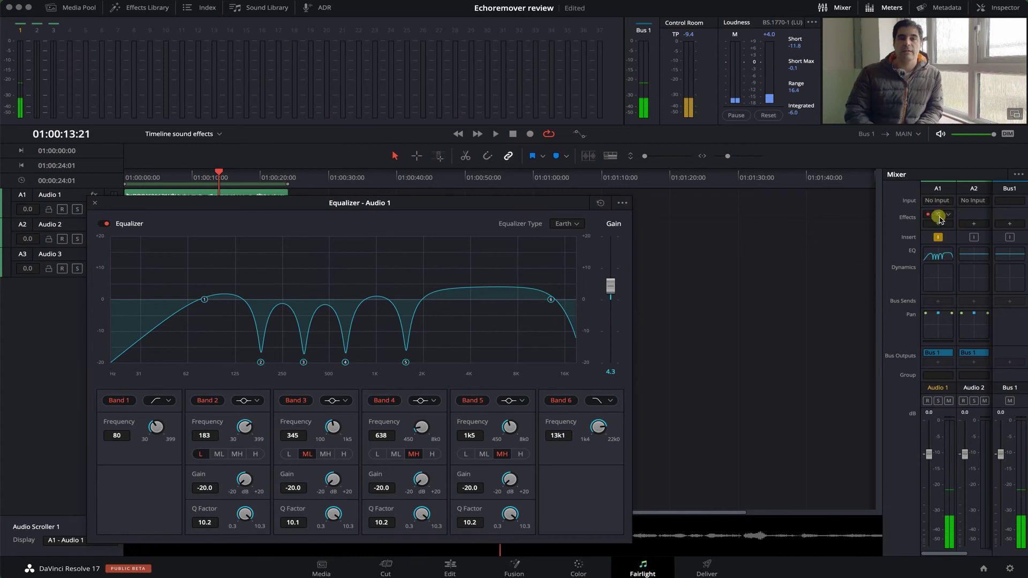
pyautogui.click(938, 217)
pyautogui.moveTo(626, 196); pyautogui.dragTo(786, 24)
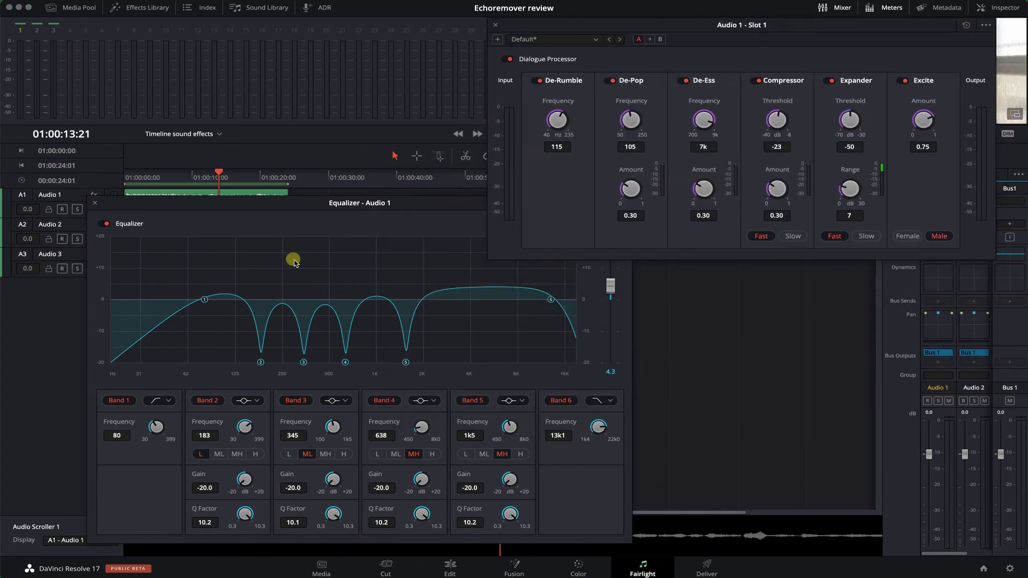
# - Bypass the EQ and Dialogue Processor during playback, then switch both back on
pyautogui.click(104, 226)
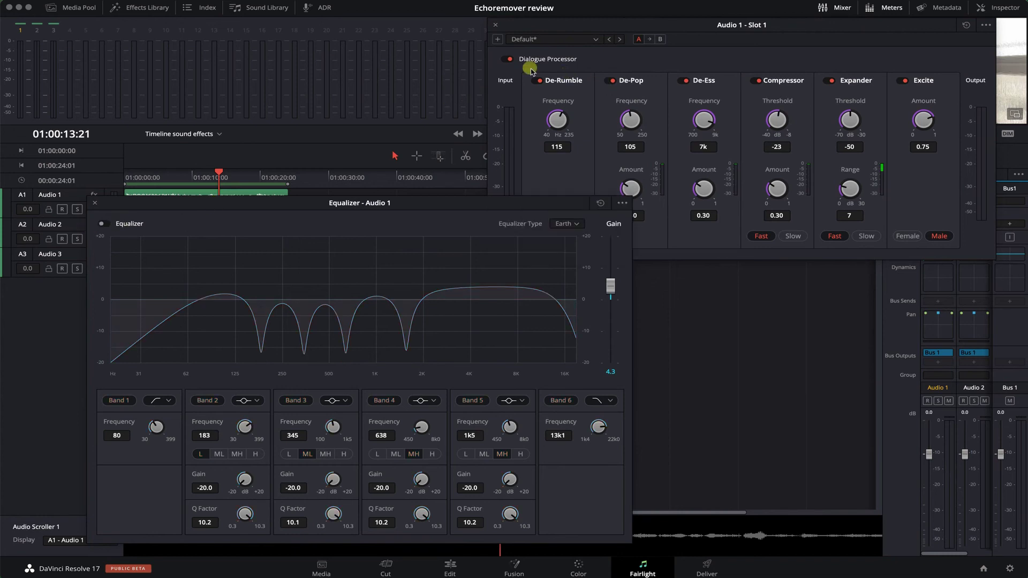
pyautogui.click(508, 60)
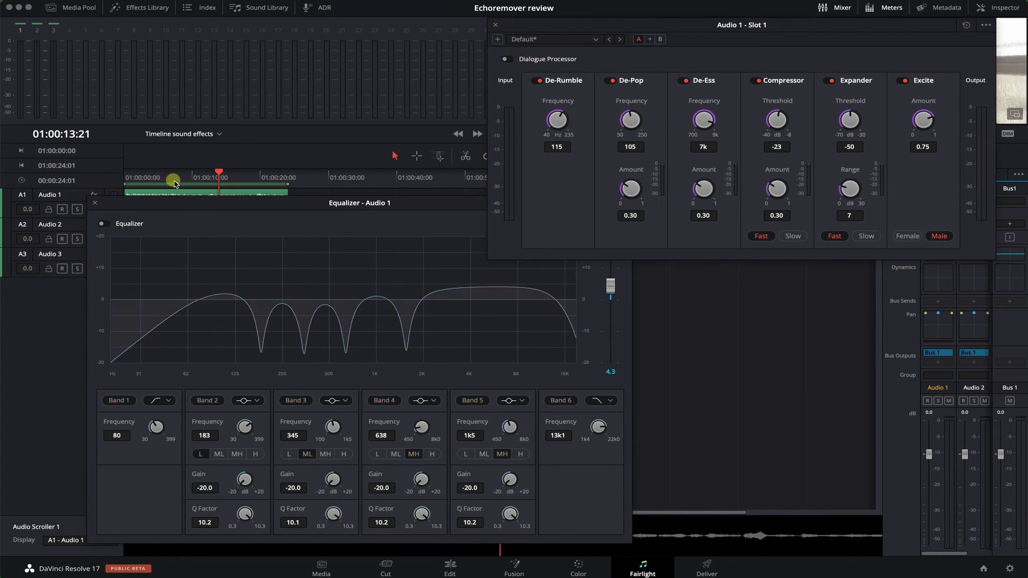
pyautogui.press('space')
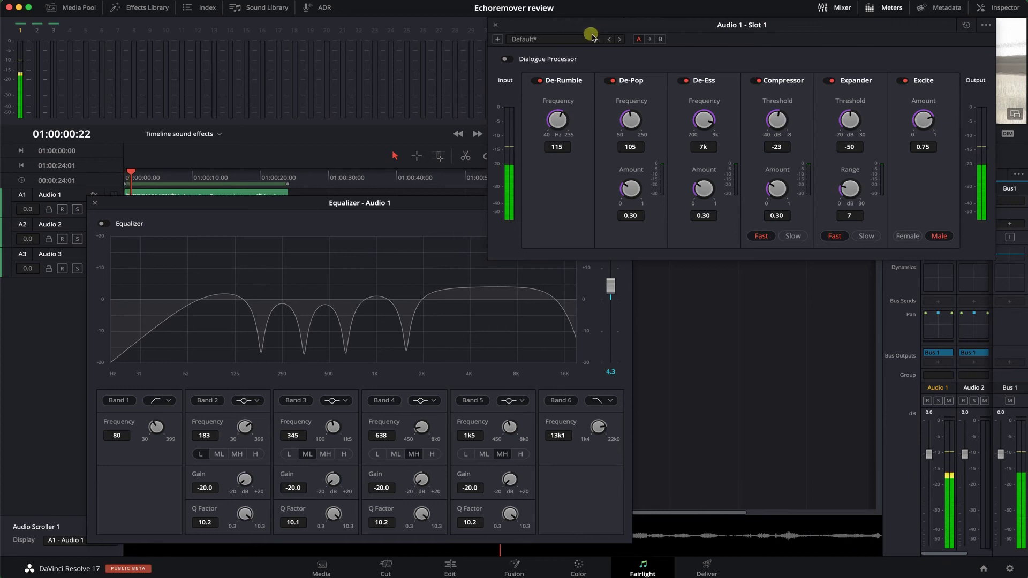
pyautogui.click(508, 60)
pyautogui.click(102, 223)
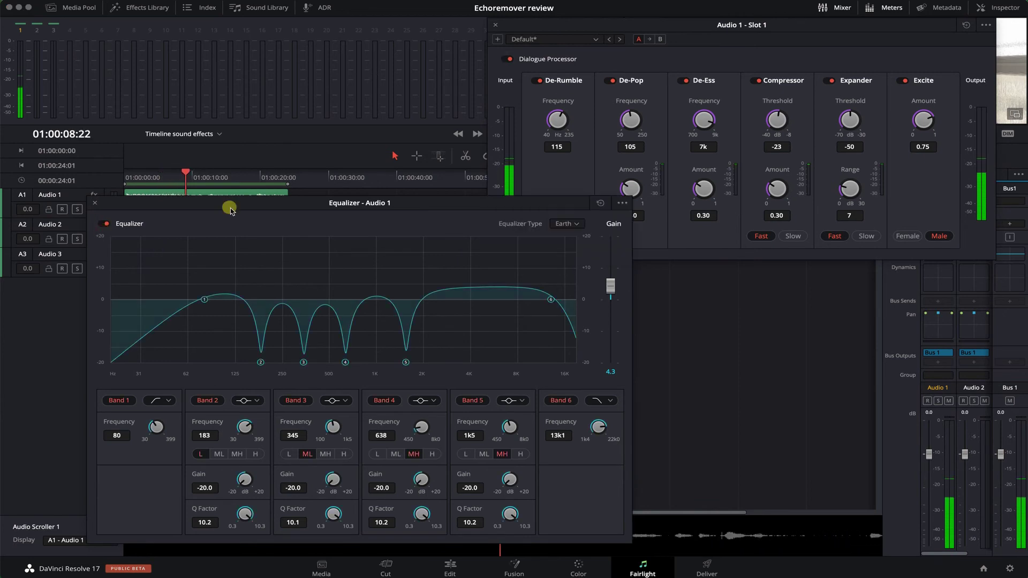
# - Listen to the processed Audio 1 and close the Dialogue Processor window
pyautogui.moveTo(244, 210); pyautogui.dragTo(265, 206)
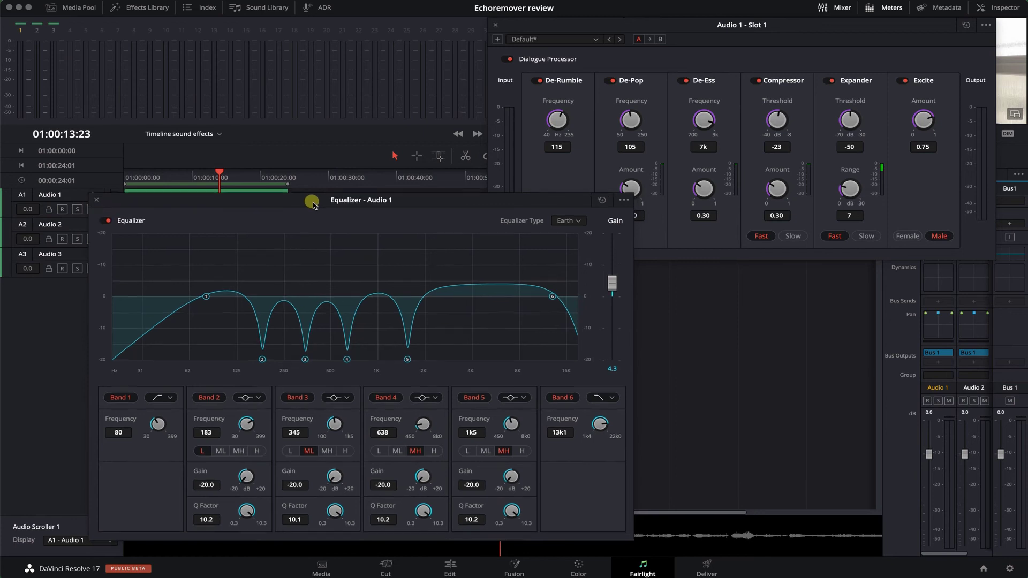
pyautogui.moveTo(316, 207); pyautogui.dragTo(346, 200)
pyautogui.press('space')
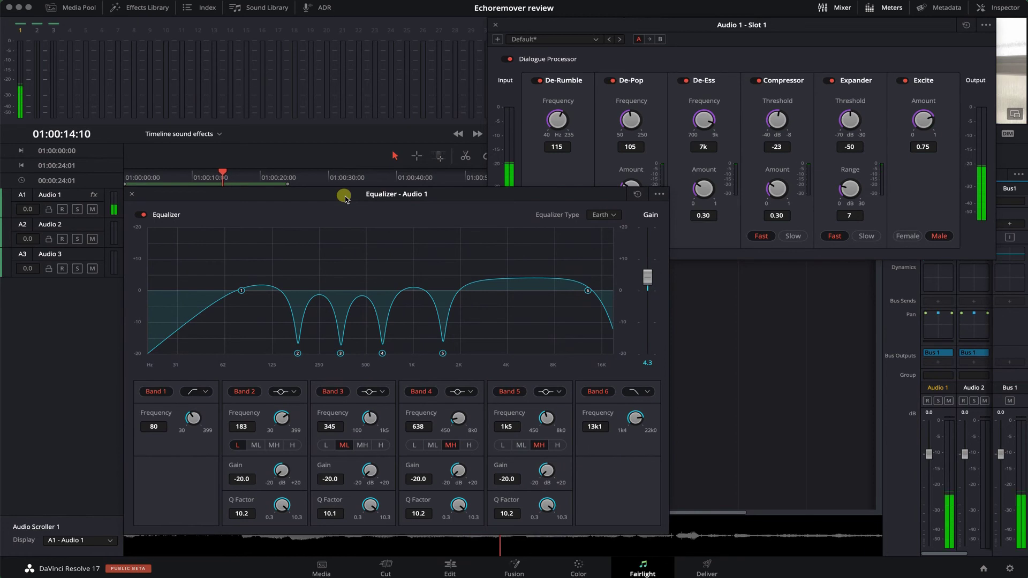
pyautogui.click(496, 25)
# - Close the EQ and place the second clip pair on Audio 2 after the first clip
pyautogui.click(132, 194)
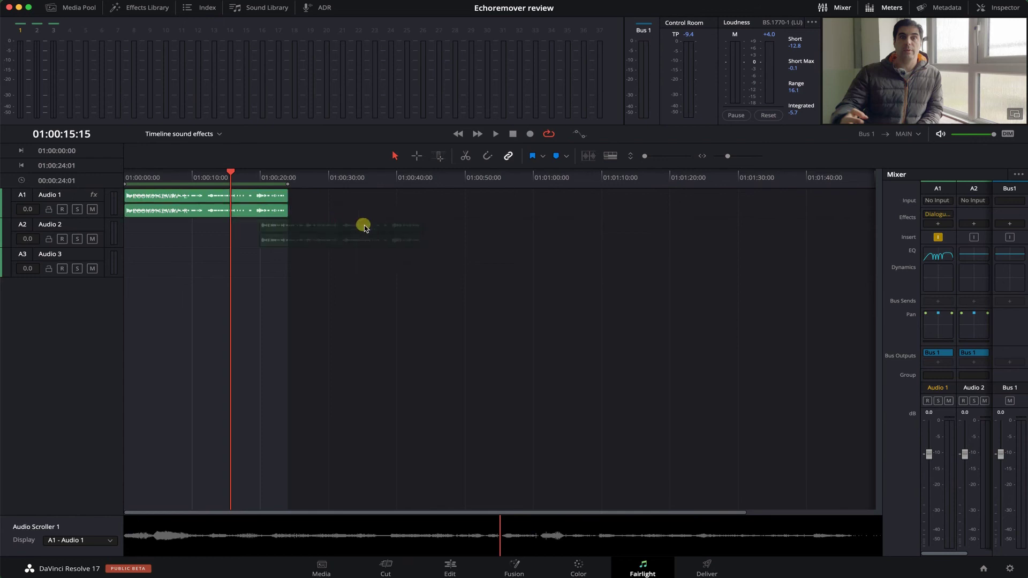
pyautogui.moveTo(412, 235); pyautogui.dragTo(409, 229)
pyautogui.moveTo(337, 176); pyautogui.dragTo(349, 176)
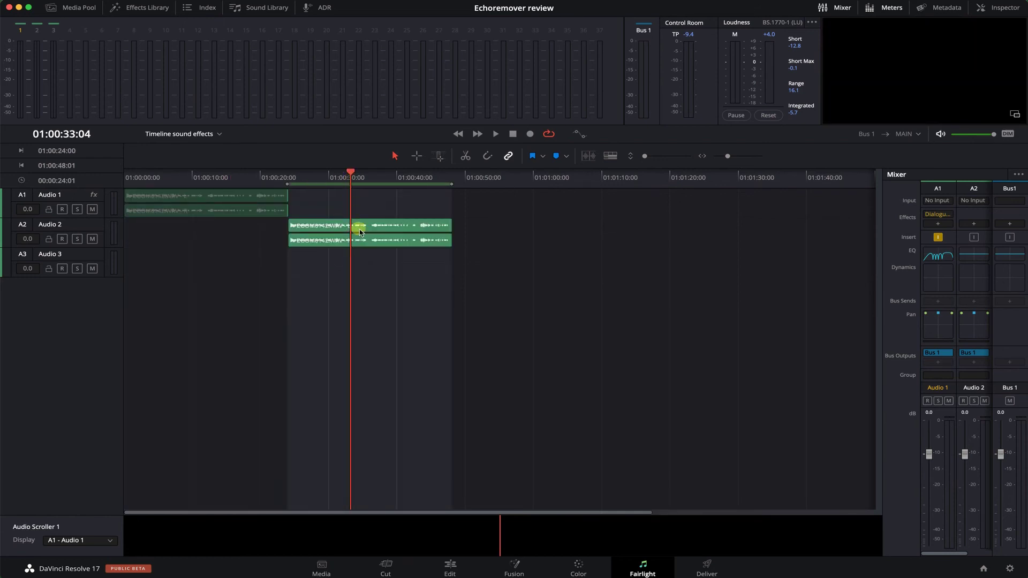
# - Clear the clip selection, park the playhead at 01:00:26:02, and open Audio 2's effects list
pyautogui.click(363, 230)
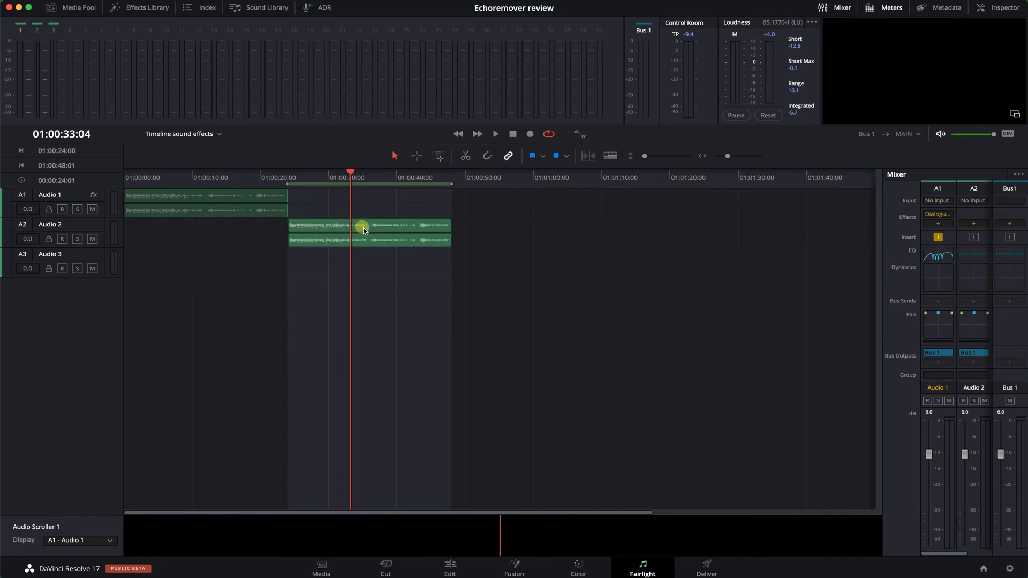
pyautogui.click(366, 213)
pyautogui.moveTo(334, 181); pyautogui.dragTo(303, 182)
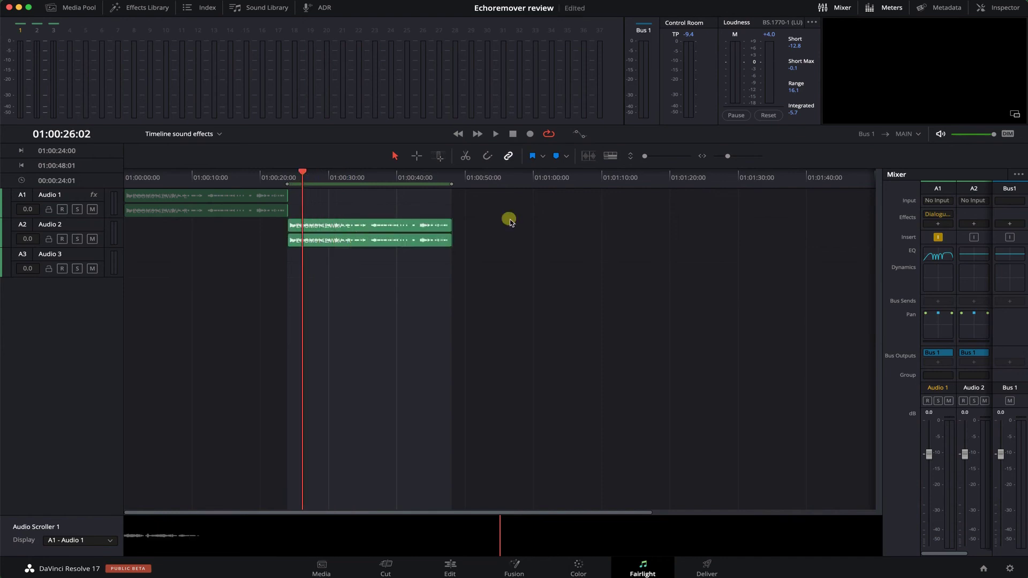
pyautogui.click(973, 224)
# - Insert CrumplePop EchoRemover 2 on Audio 2 and return the playhead to 01:00:25:08
pyautogui.moveTo(964, 383)
pyautogui.moveTo(927, 400)
pyautogui.click(822, 409)
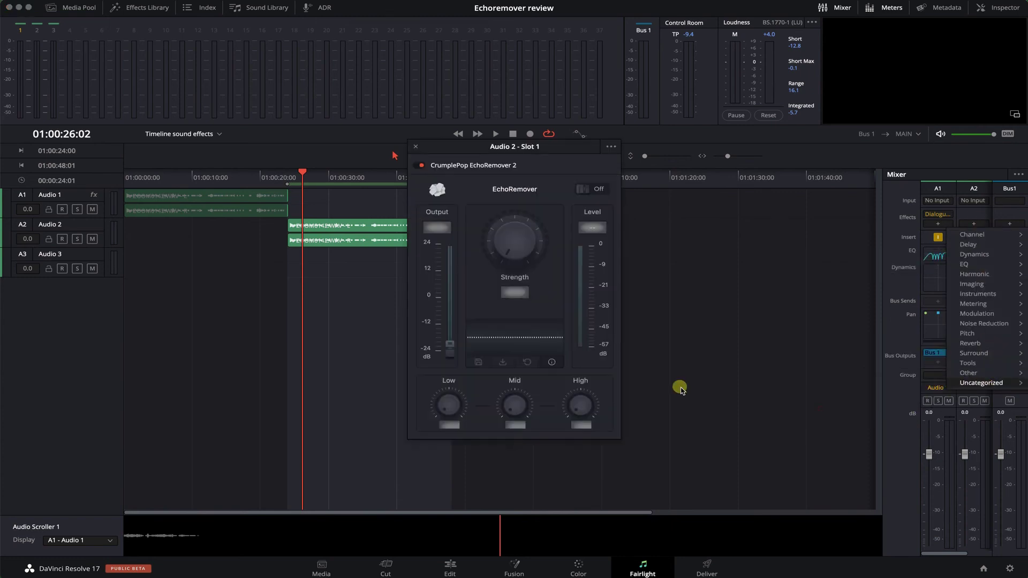
pyautogui.click(332, 192)
pyautogui.moveTo(298, 177); pyautogui.dragTo(296, 177)
pyautogui.press('ctrl+super+f')
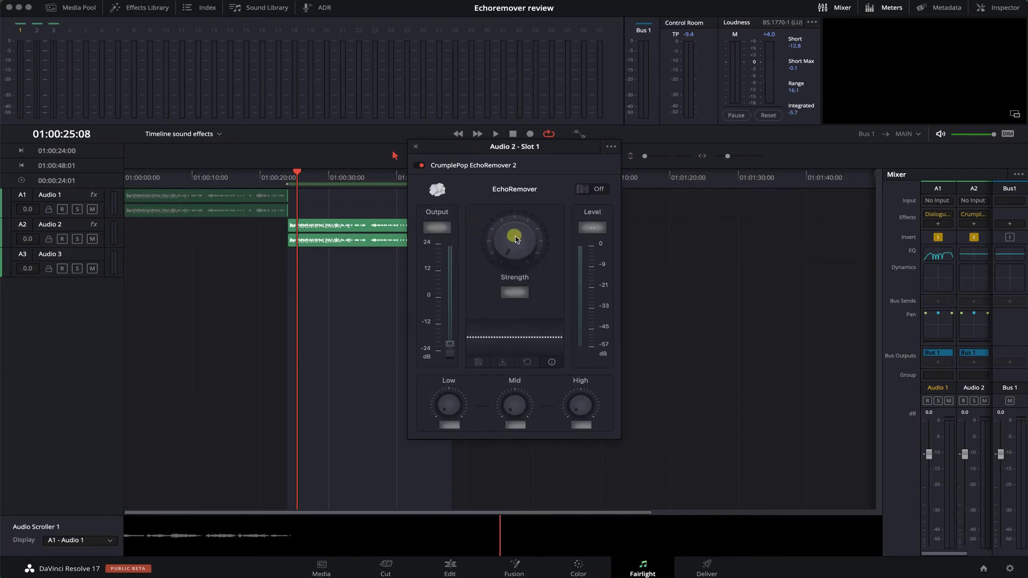
# - Switch EchoRemover on during playback and listen to the processed dialogue
pyautogui.press('space')
pyautogui.click(589, 189)
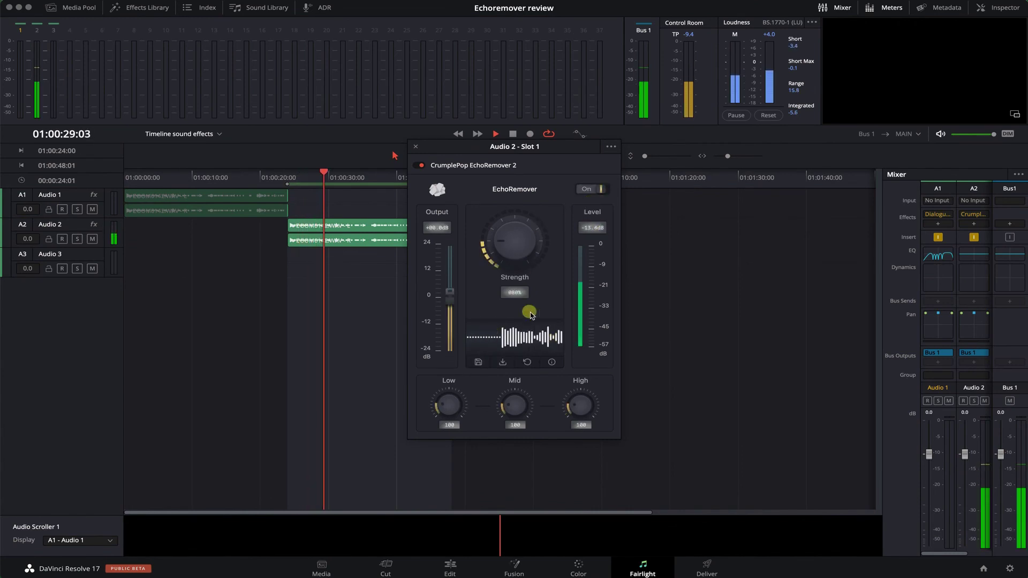
pyautogui.press('space')
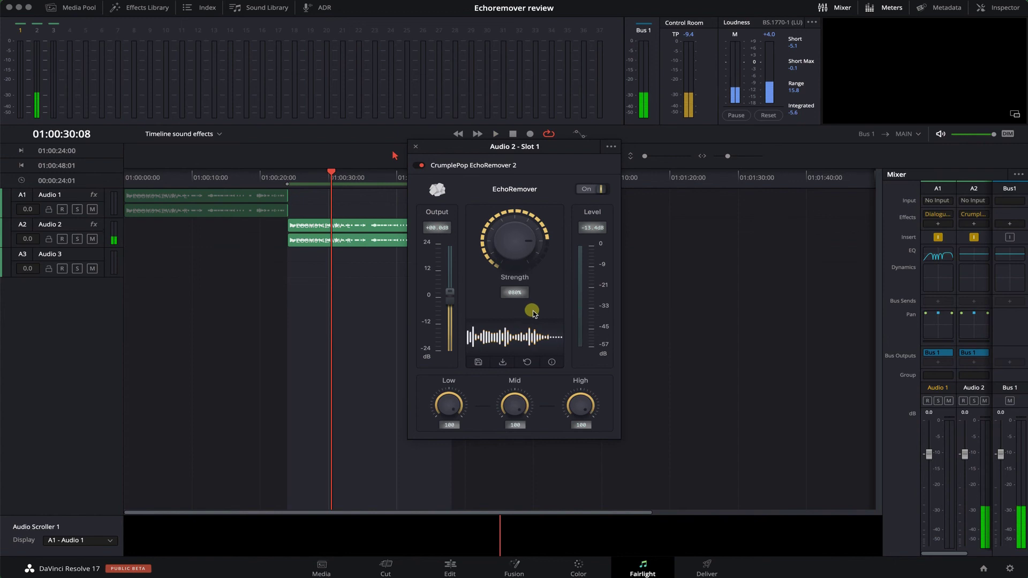
pyautogui.press('space')
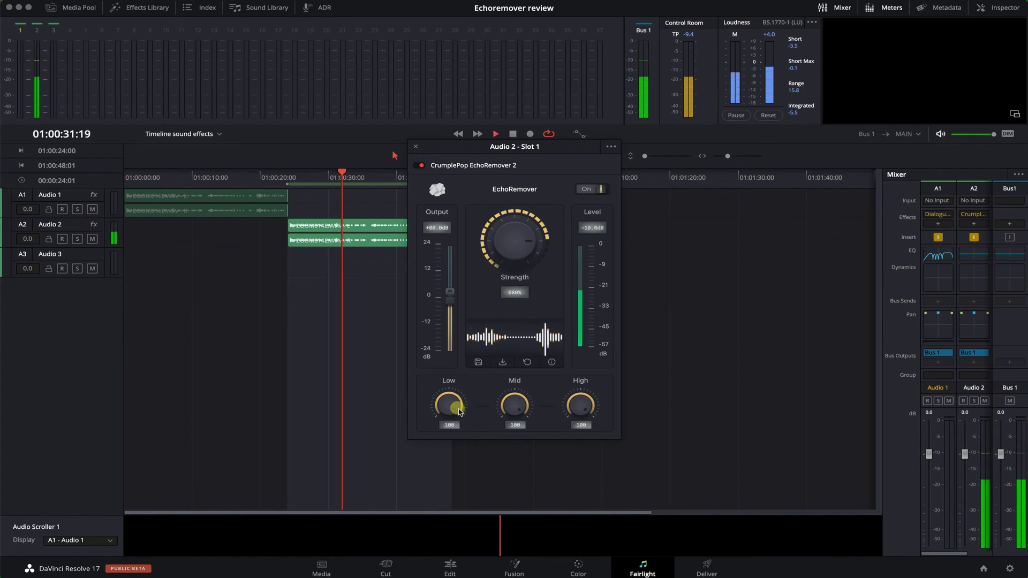
pyautogui.press('space')
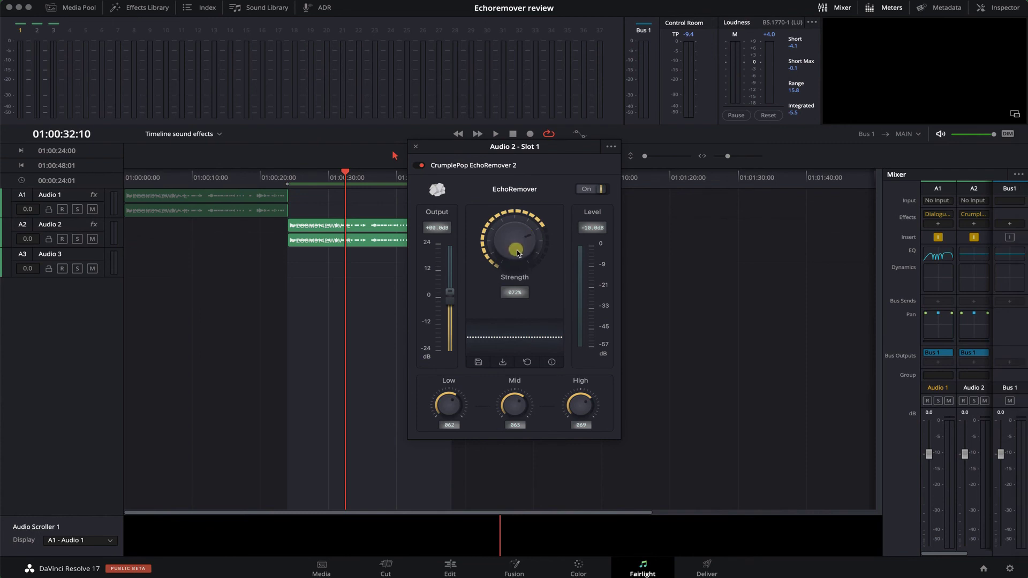
# - Try EchoRemover Strength at 75% and 67% and the Low band at 56 and 100
pyautogui.moveTo(518, 253); pyautogui.dragTo(530, 242)
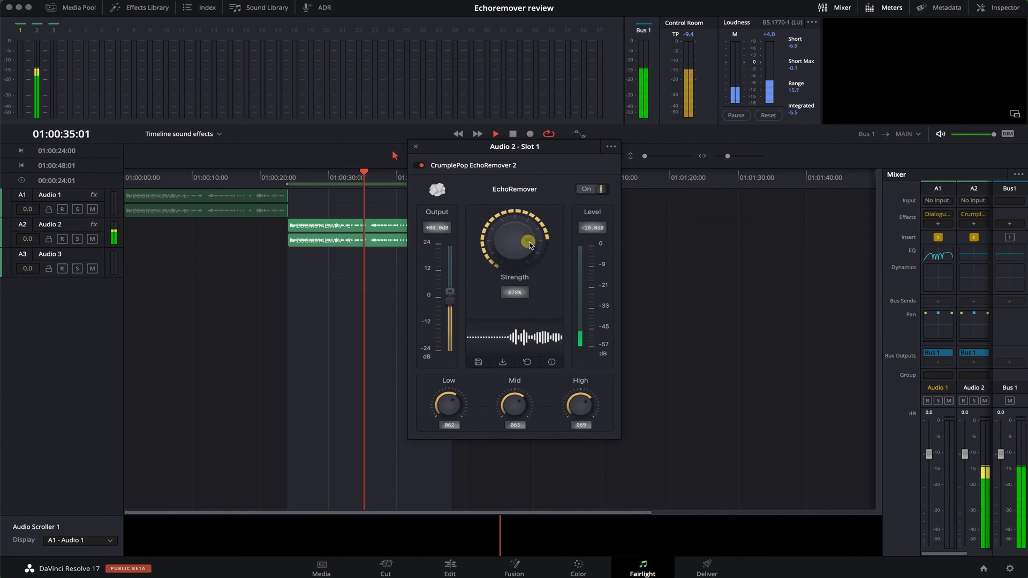
pyautogui.moveTo(454, 410); pyautogui.dragTo(460, 406)
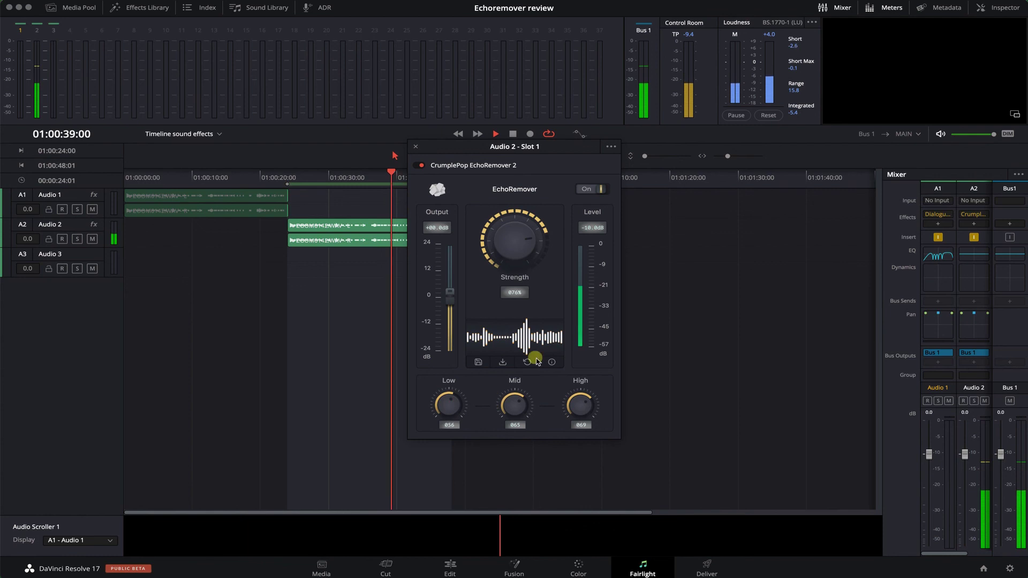
pyautogui.moveTo(531, 248); pyautogui.dragTo(531, 240)
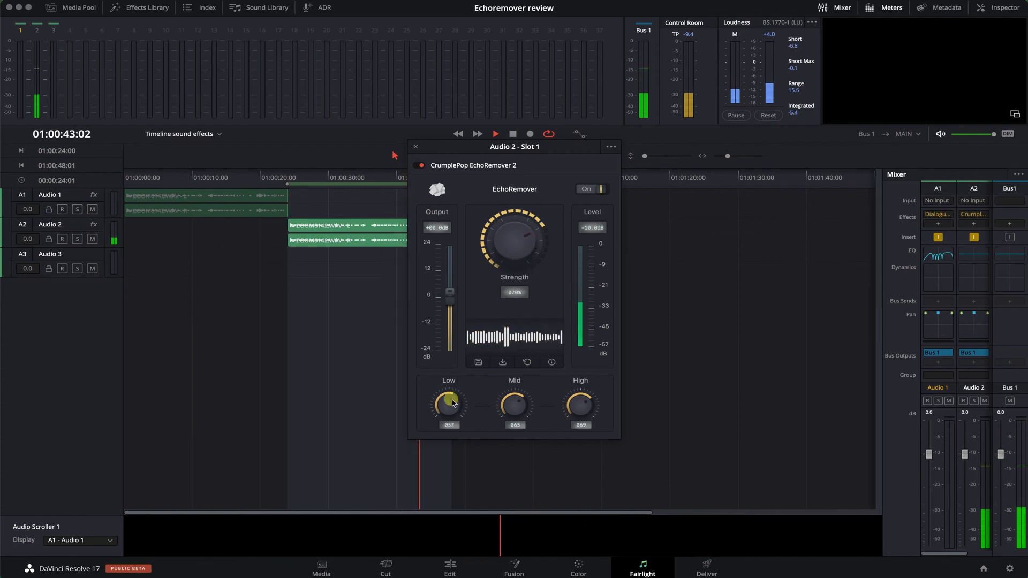
pyautogui.moveTo(458, 417); pyautogui.dragTo(458, 417)
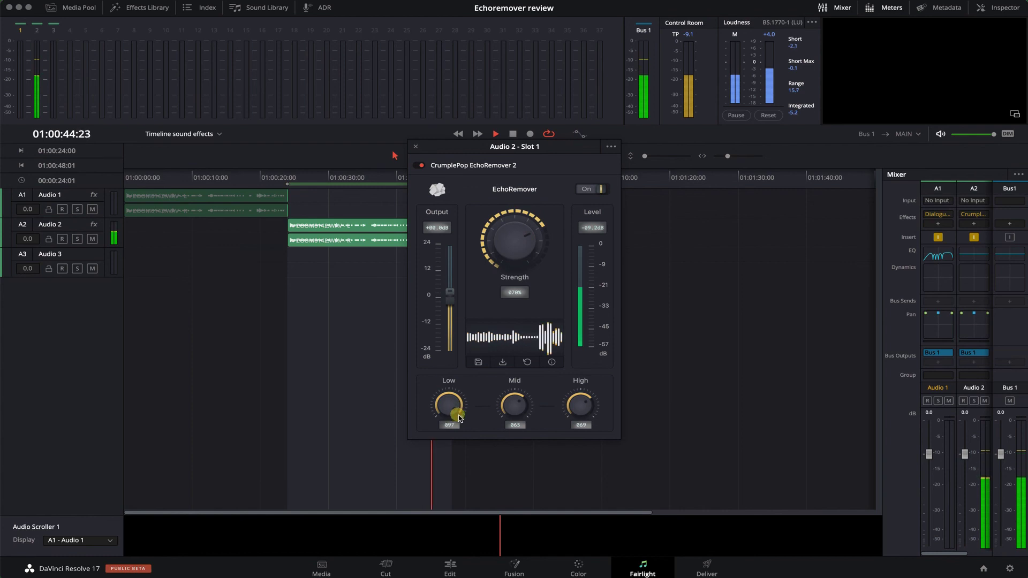
pyautogui.click(527, 413)
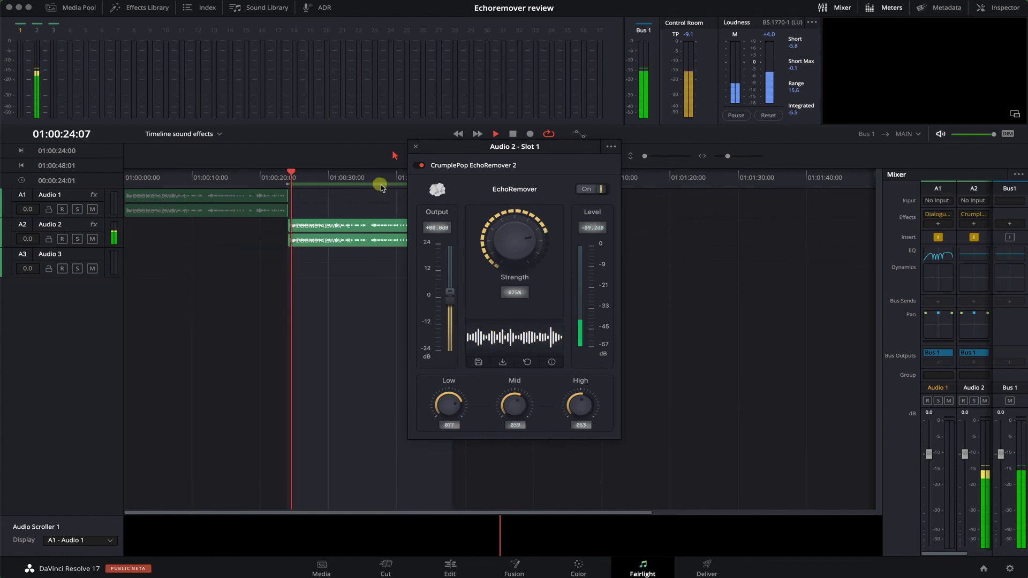
pyautogui.click(519, 306)
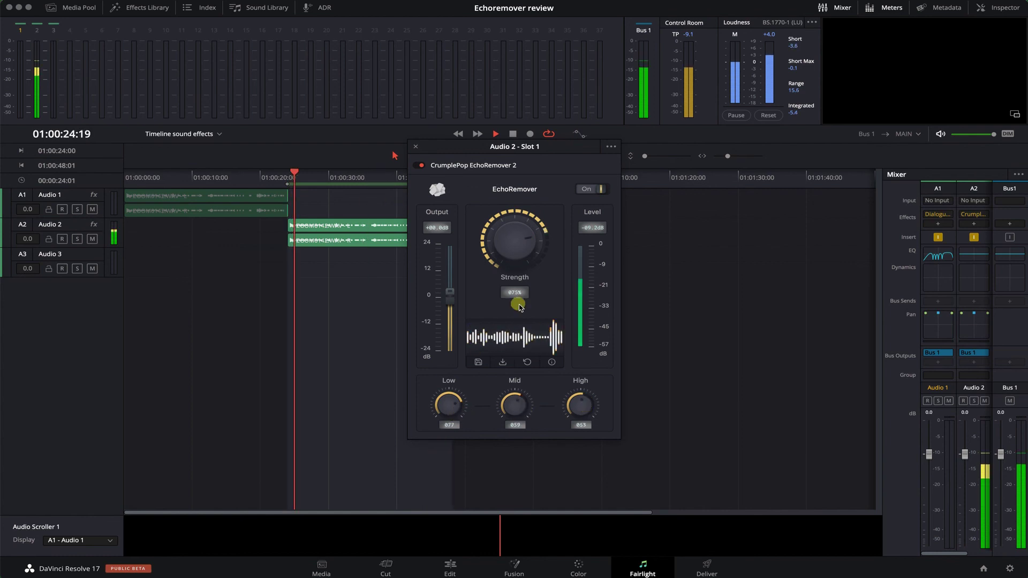
# - Settle EchoRemover at about 75% Strength with Low 80, Mid 72 and High 65
pyautogui.click(529, 252)
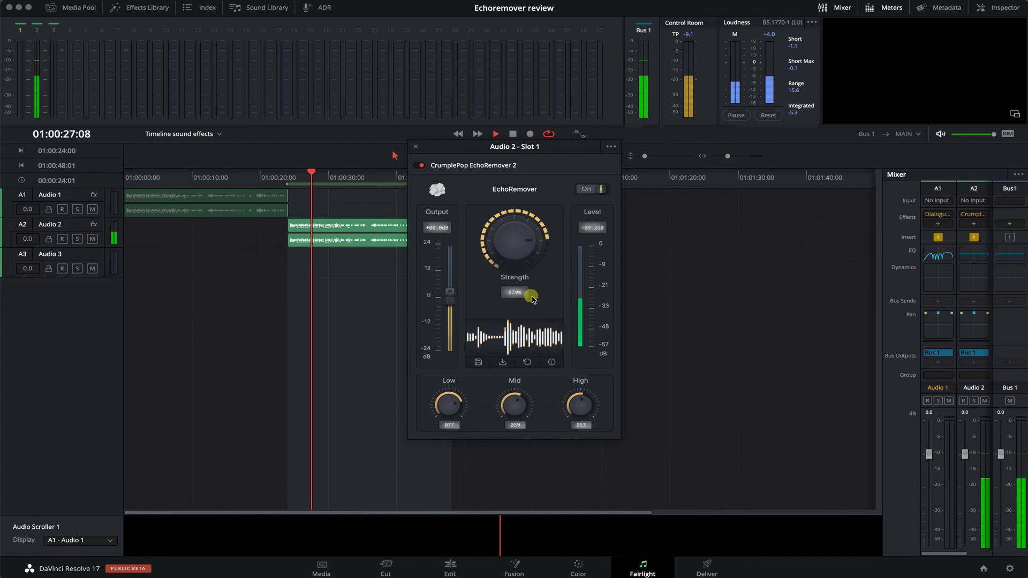
pyautogui.click(457, 409)
pyautogui.click(524, 411)
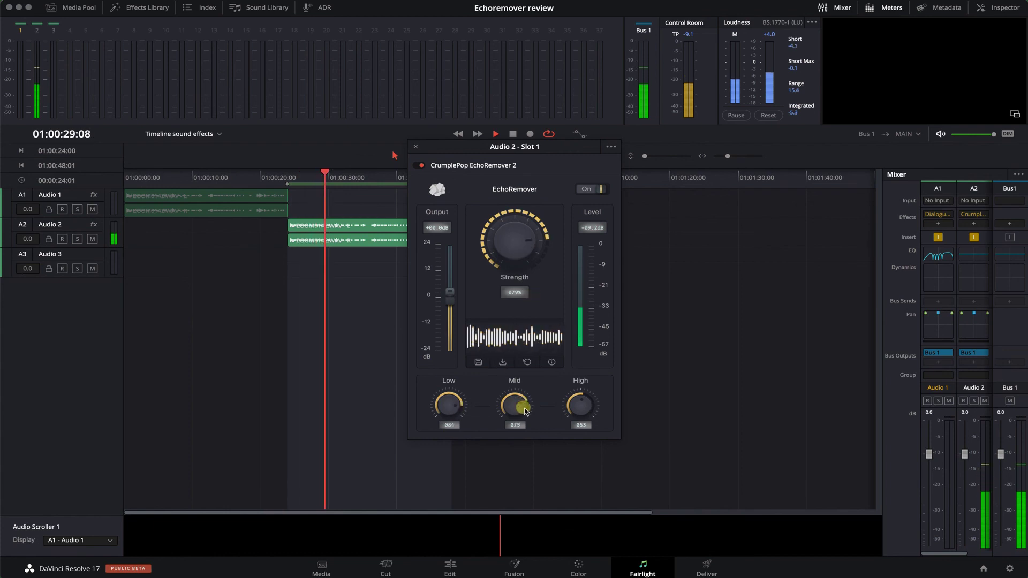
pyautogui.moveTo(570, 405); pyautogui.dragTo(592, 413)
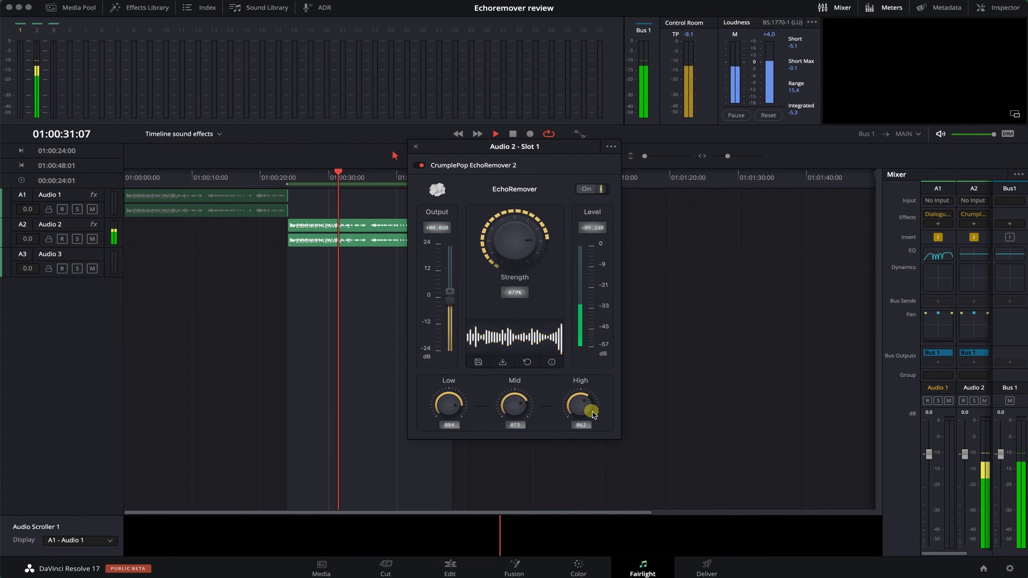
pyautogui.click(458, 413)
pyautogui.moveTo(459, 411); pyautogui.dragTo(458, 413)
pyautogui.click(587, 410)
pyautogui.moveTo(585, 408); pyautogui.dragTo(591, 413)
pyautogui.moveTo(522, 409); pyautogui.dragTo(524, 411)
pyautogui.moveTo(538, 248); pyautogui.dragTo(536, 243)
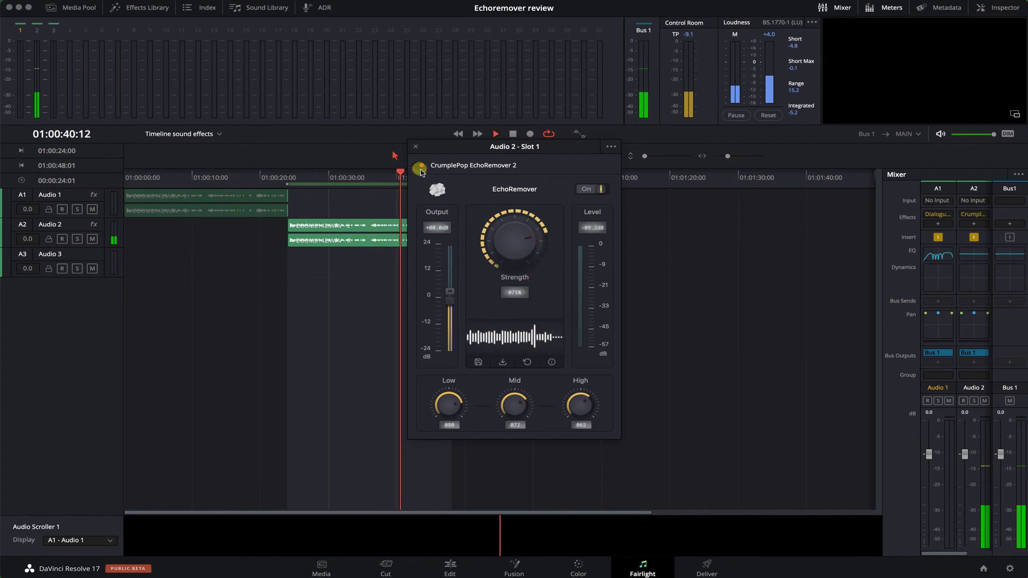
pyautogui.moveTo(444, 145); pyautogui.dragTo(514, 158)
pyautogui.moveTo(563, 208); pyautogui.dragTo(583, 271)
# - Compare EchoRemover against the bypassed sound, then raise Low to 88 and Mid to 84
pyautogui.click(542, 249)
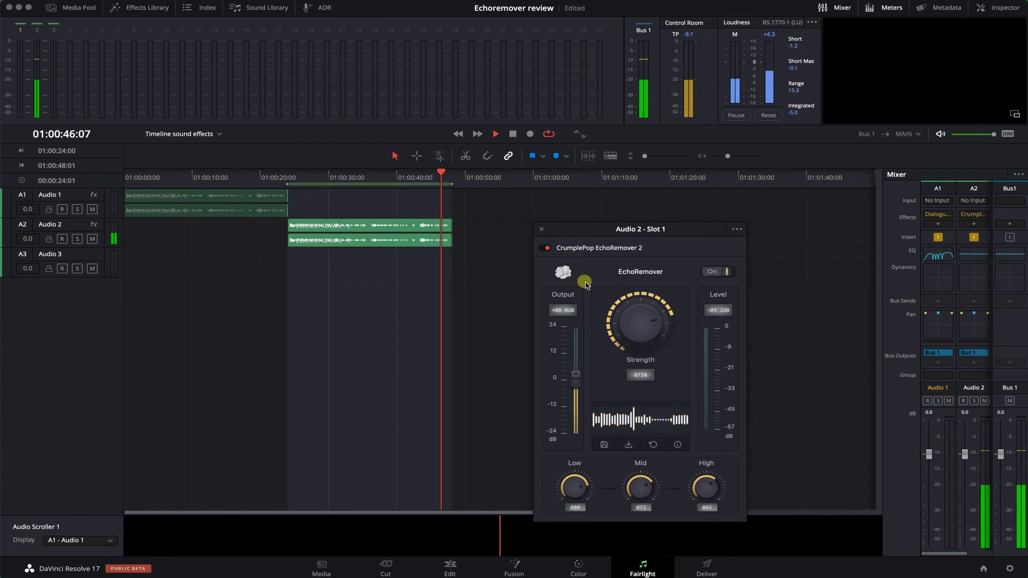
pyautogui.click(641, 461)
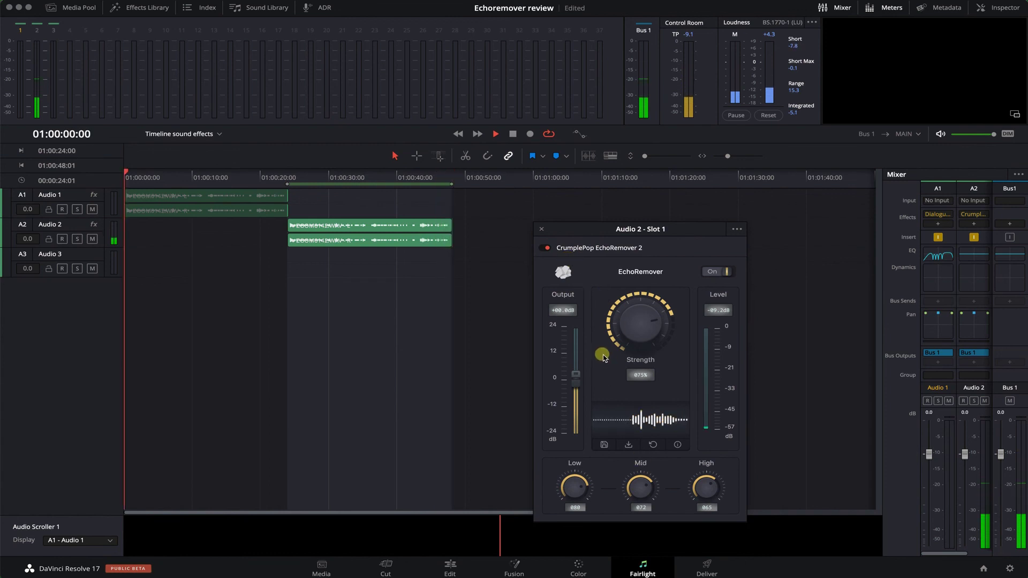
pyautogui.press('space')
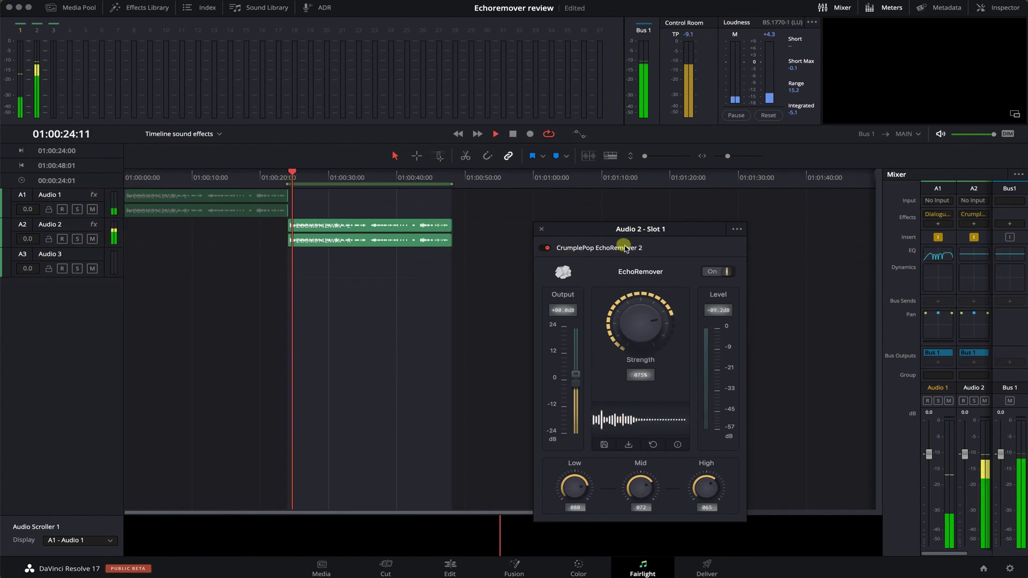
pyautogui.click(546, 249)
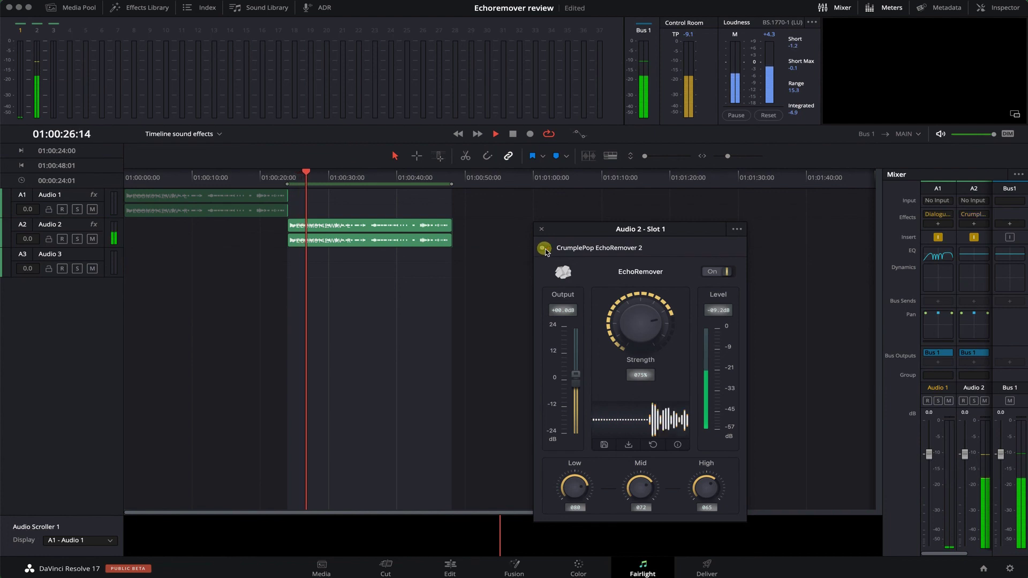
pyautogui.moveTo(600, 233); pyautogui.dragTo(547, 216)
pyautogui.click(518, 222)
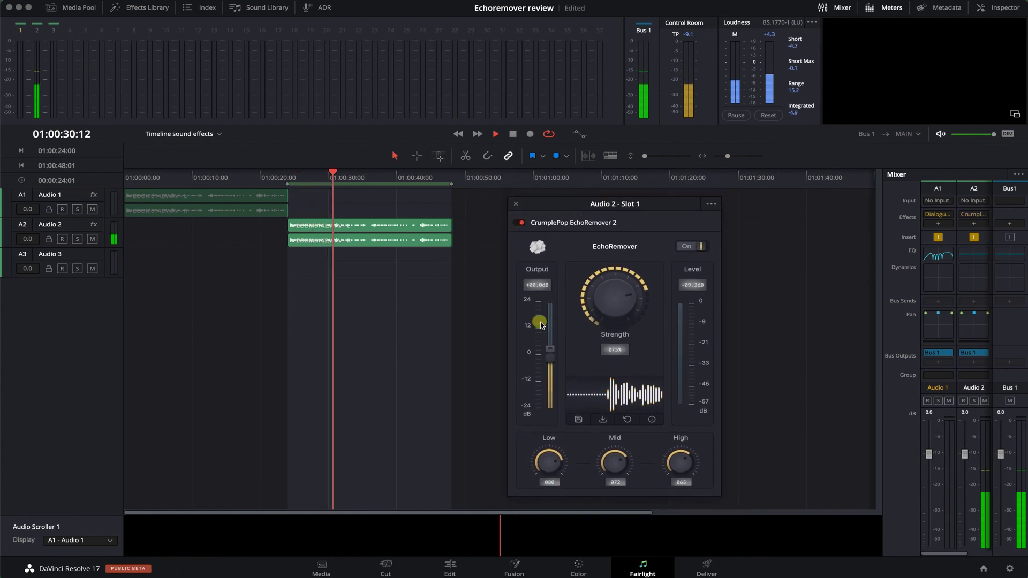
pyautogui.moveTo(551, 469); pyautogui.dragTo(558, 461)
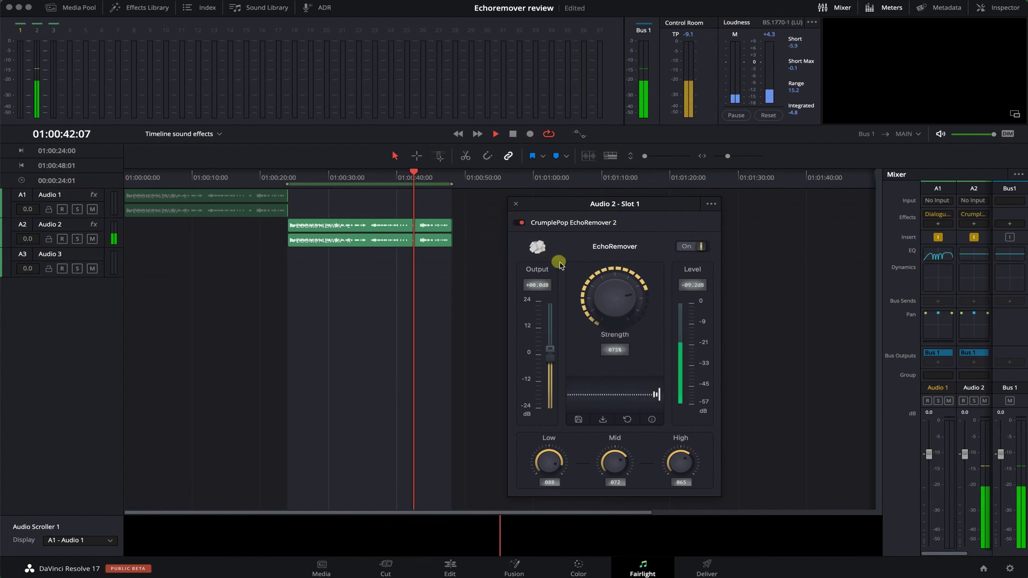
pyautogui.moveTo(626, 447); pyautogui.dragTo(658, 437)
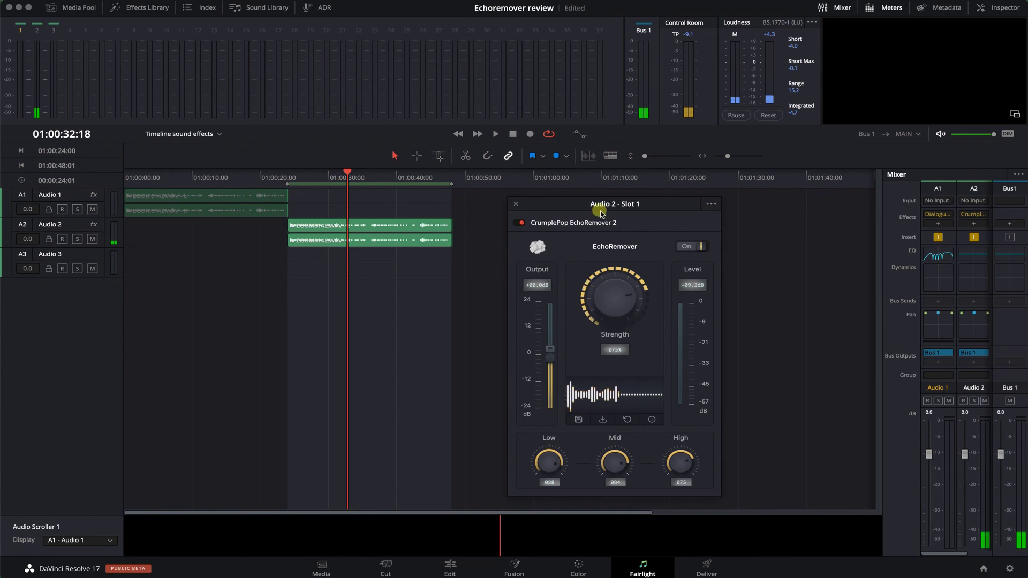
# - Re-enable EchoRemover during playback and drag its Strength down to about 70%
pyautogui.moveTo(604, 207)
pyautogui.mouseDown()
pyautogui.moveTo(544, 210)
pyautogui.moveTo(586, 215)
pyautogui.mouseUp()
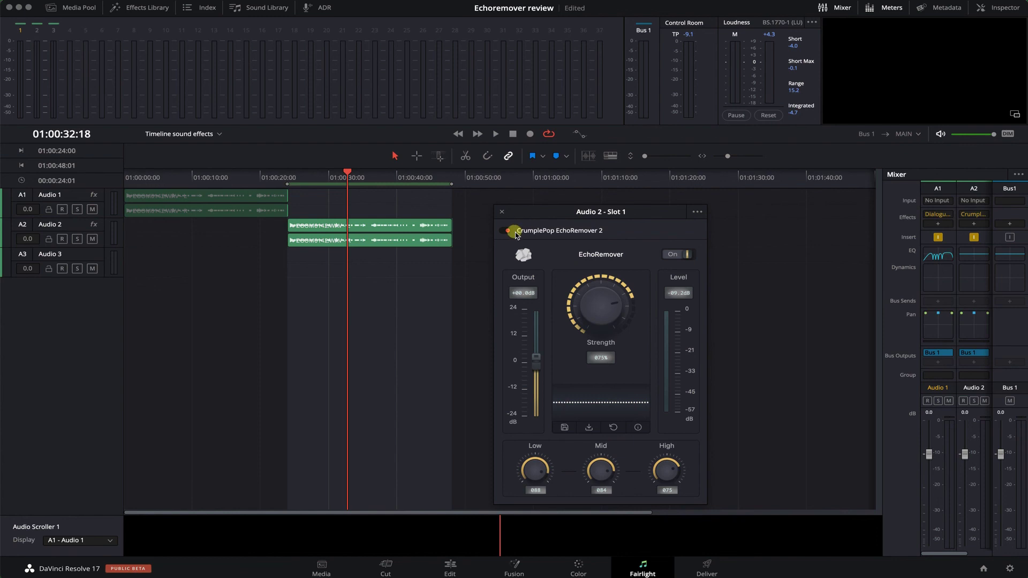
pyautogui.press('space')
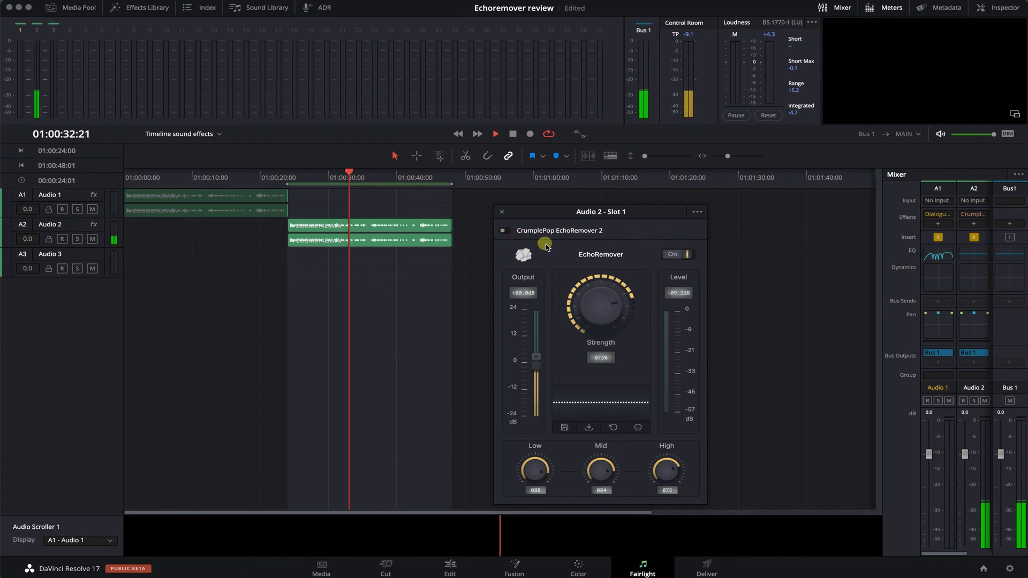
pyautogui.click(504, 230)
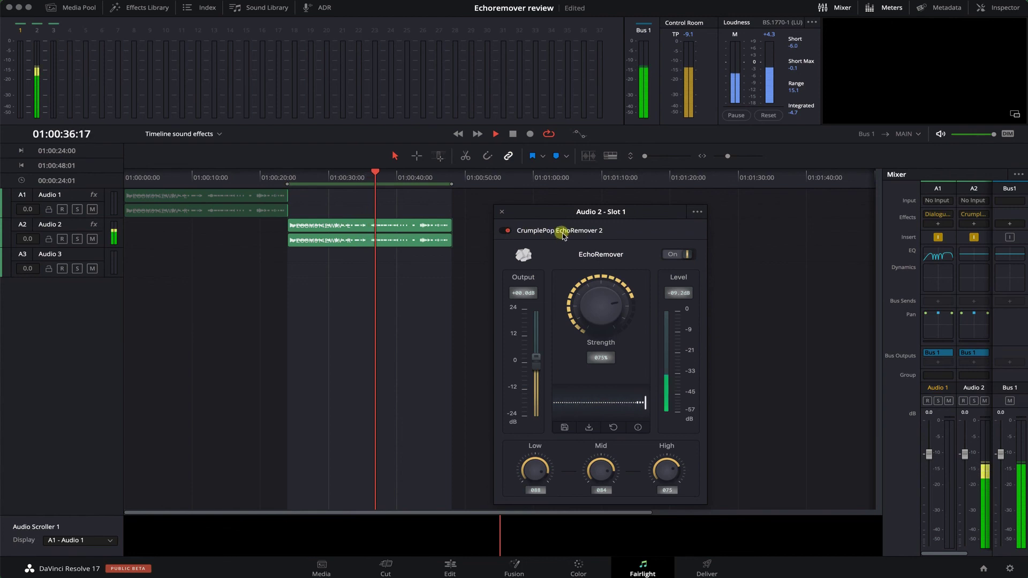
pyautogui.moveTo(599, 299); pyautogui.dragTo(604, 311)
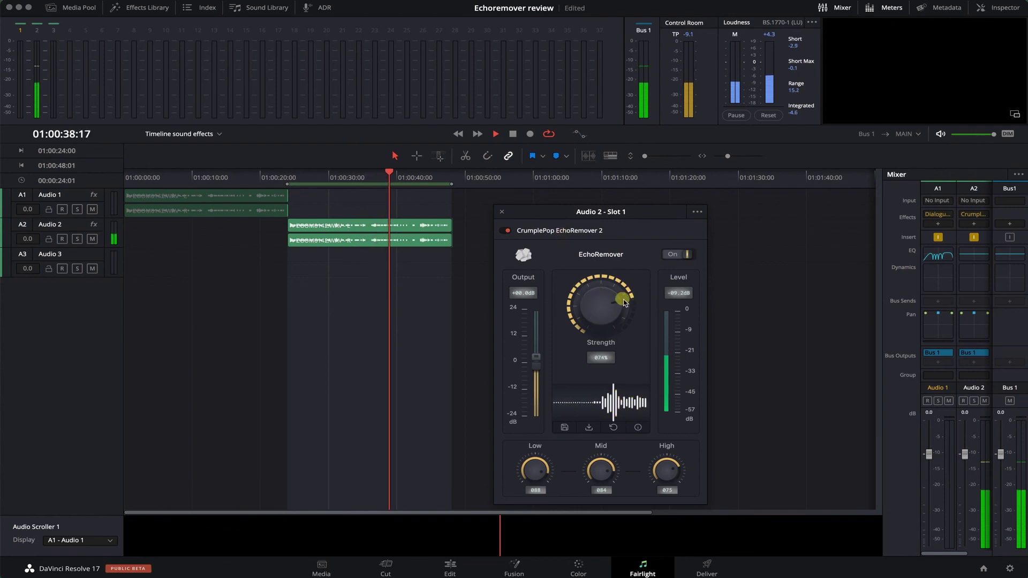
pyautogui.press('space')
pyautogui.moveTo(632, 214); pyautogui.dragTo(612, 202)
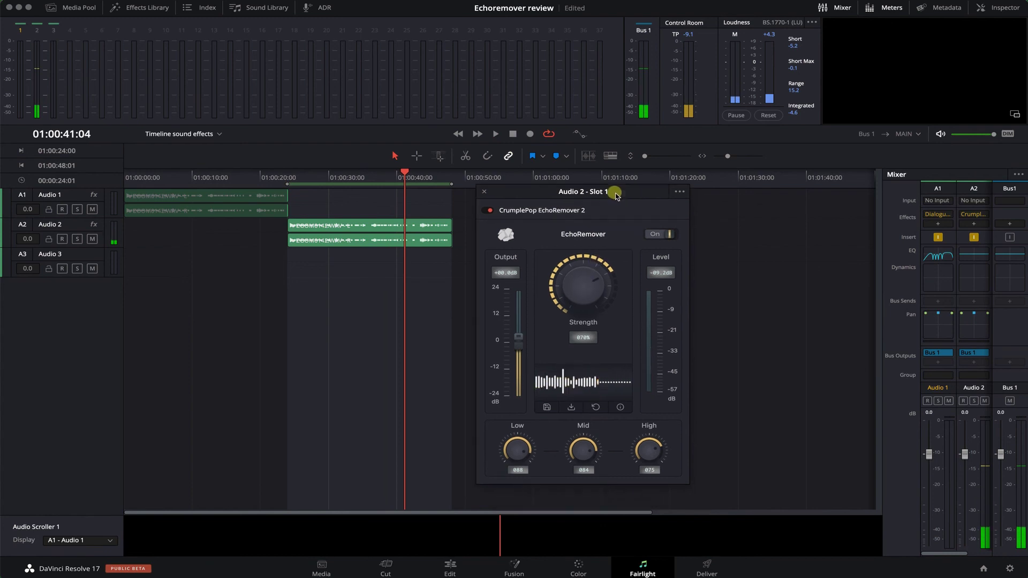